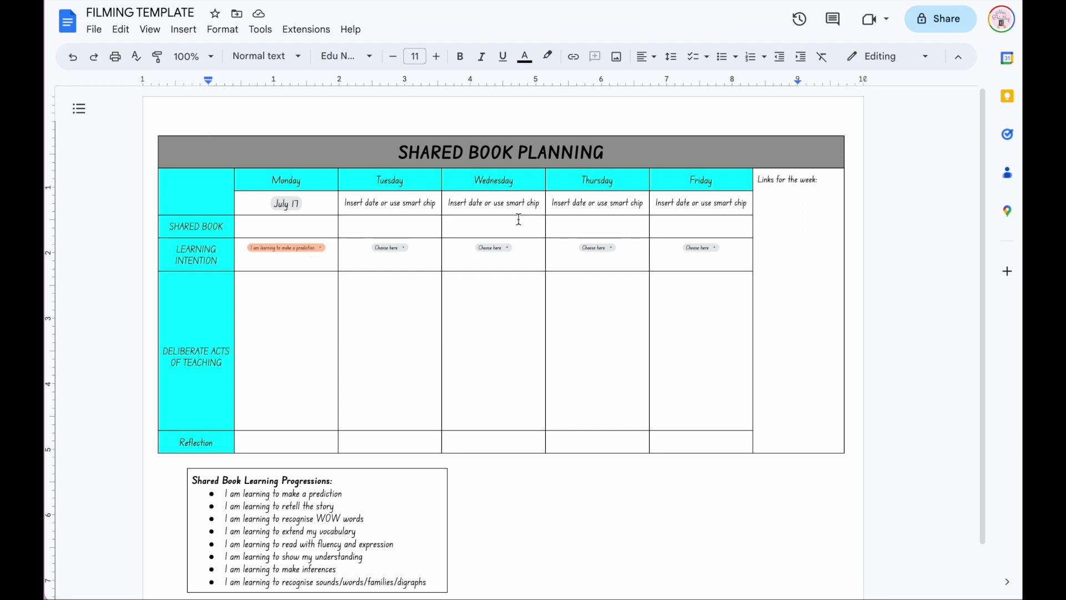
Change Monday's learning intention chip to 'I am learning to read with fluency and expression'
{"action": "left_click", "coordinate": [306, 245]}
{"action": "scroll", "coordinate": [314, 305], "scroll_direction": "down", "scroll_amount": 2}
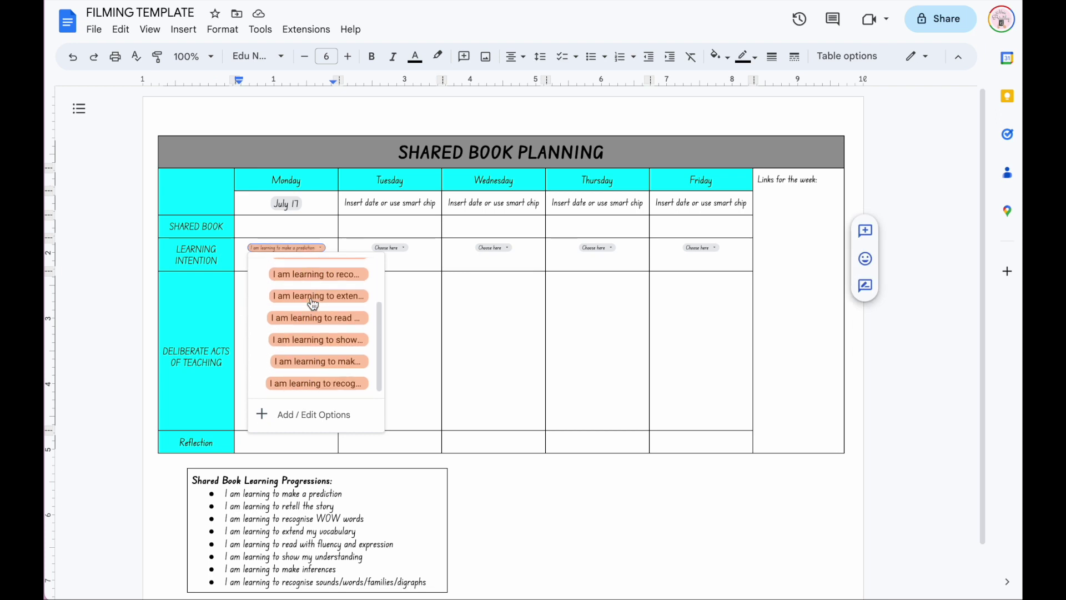
{"action": "left_click", "coordinate": [316, 331]}
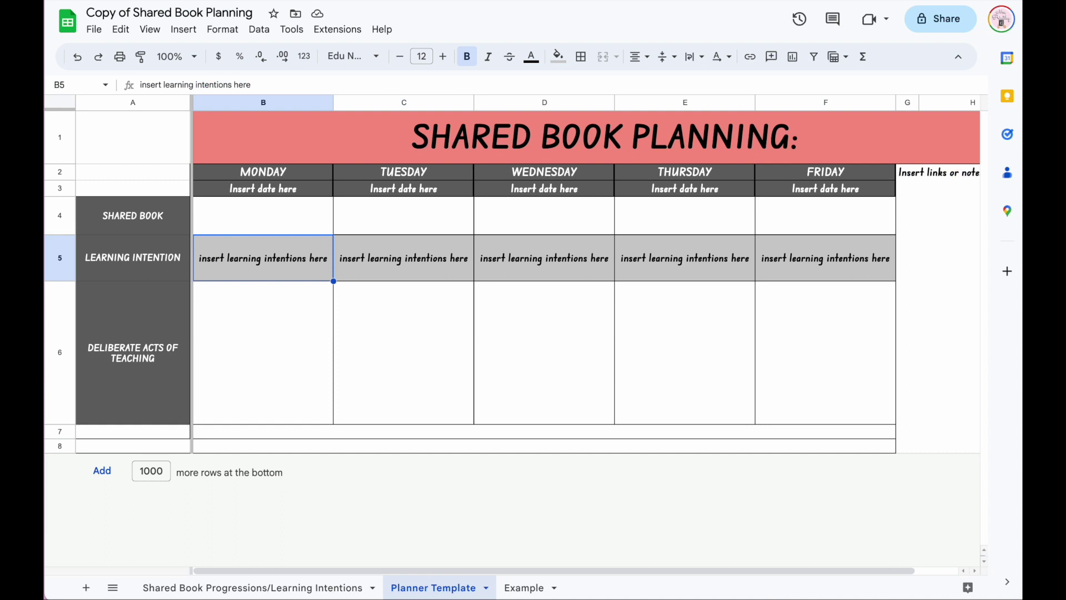
On the Learning Intentions sheet, try 'extend my vocabulary' in B6, clear it, and close the link preview
{"action": "left_click", "coordinate": [281, 588]}
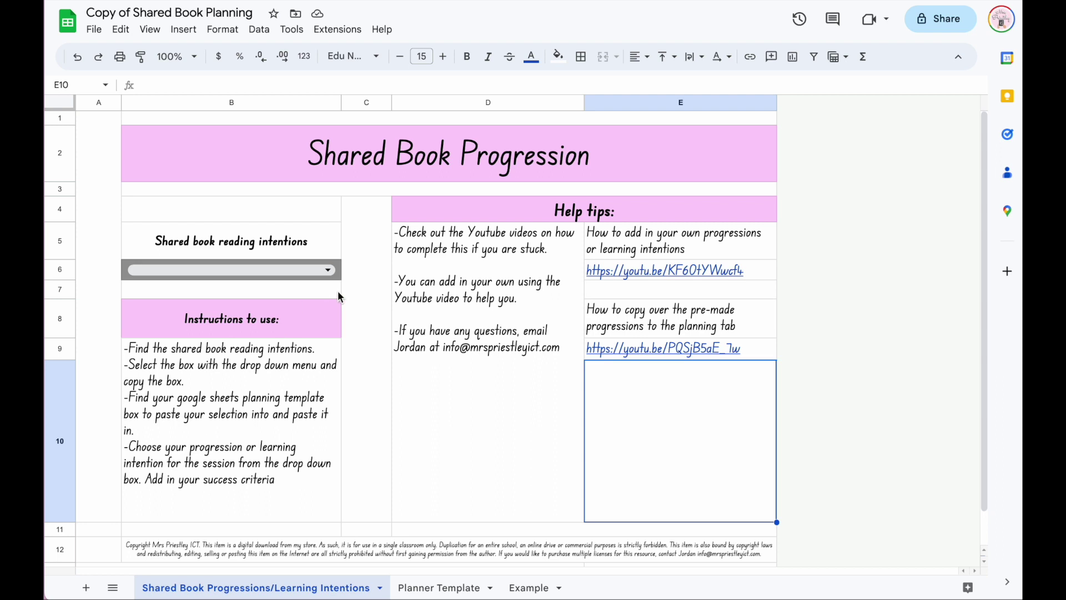
{"action": "left_click", "coordinate": [285, 271]}
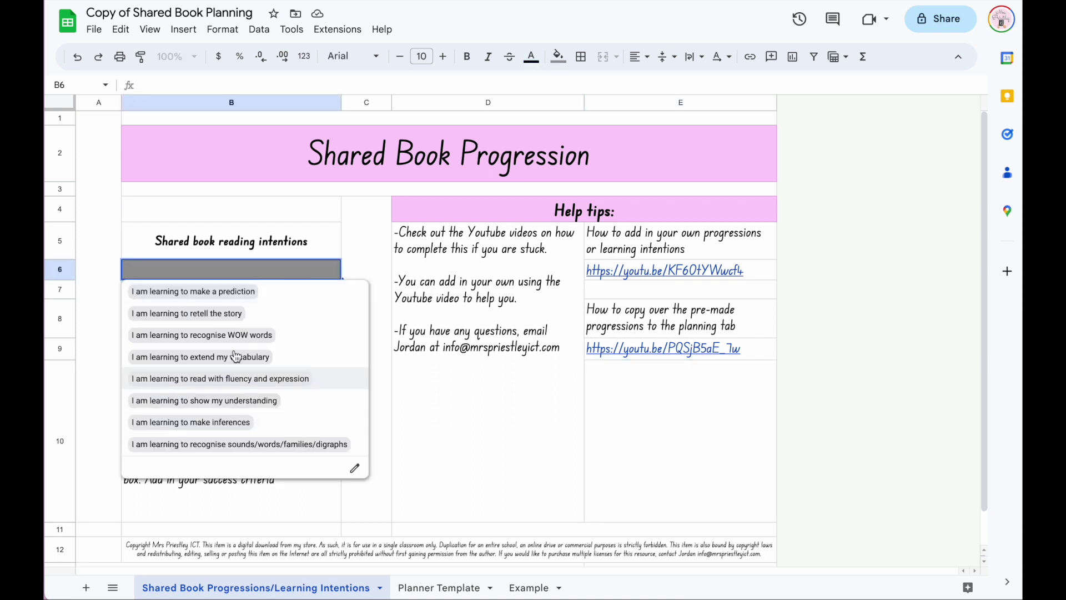
{"action": "left_click", "coordinate": [207, 360]}
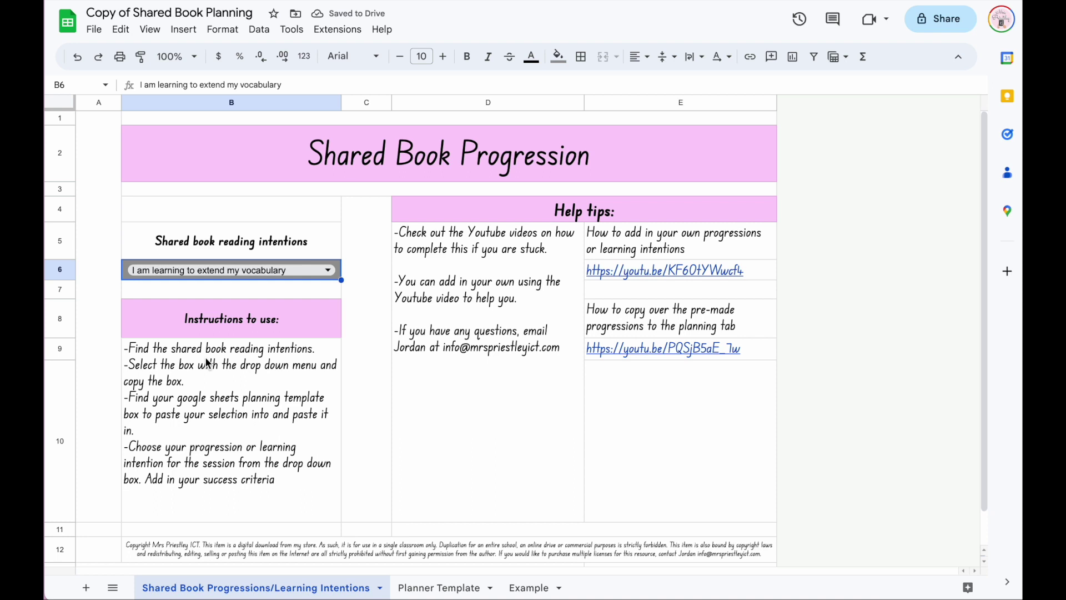
{"action": "key", "text": "Delete"}
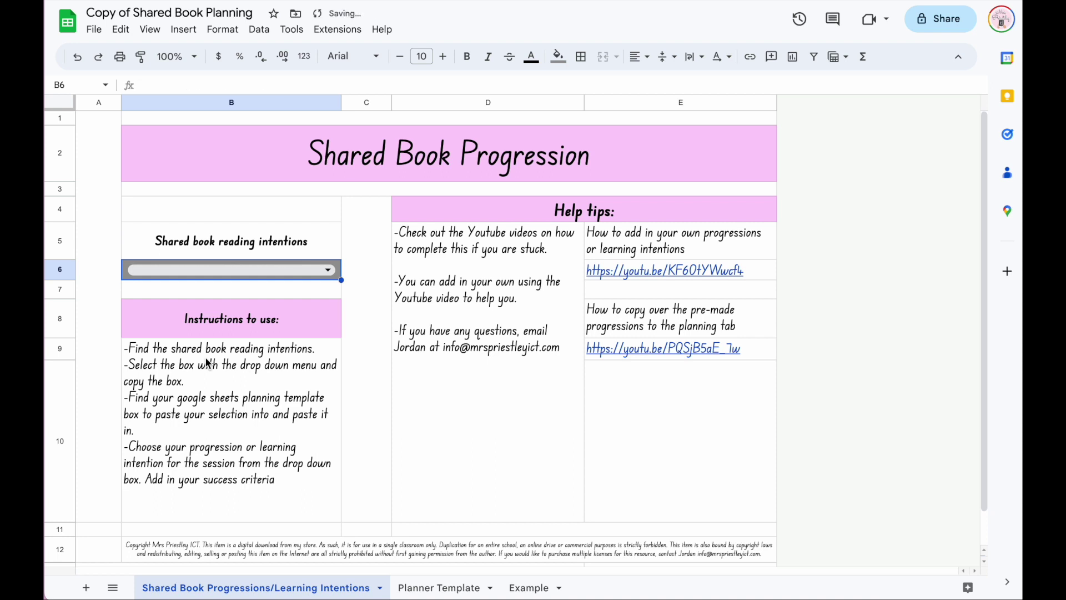
{"action": "mouse_move", "coordinate": [669, 270]}
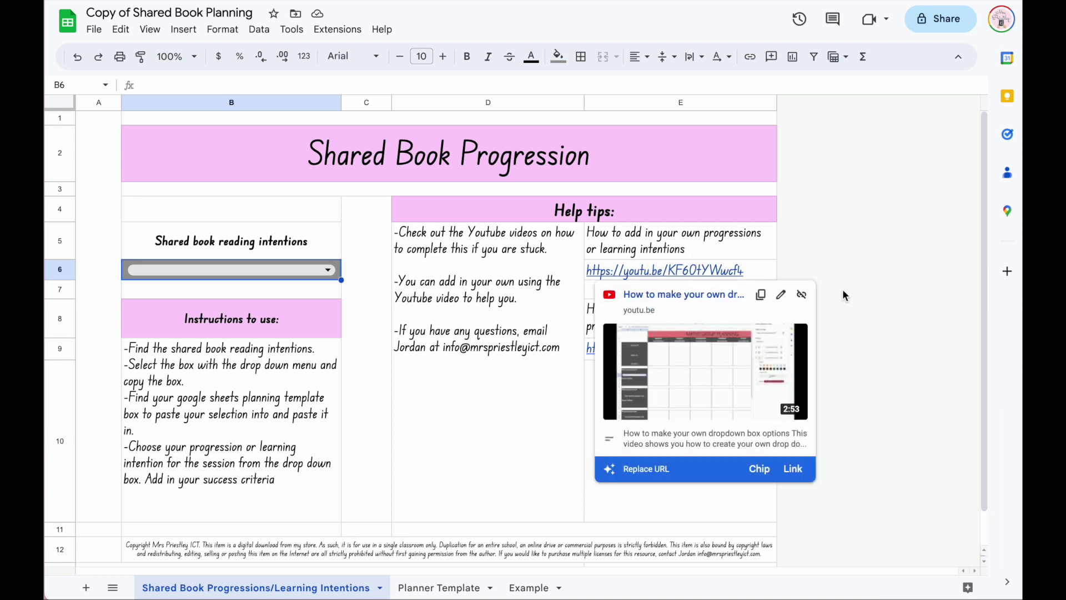
{"action": "left_click", "coordinate": [755, 290]}
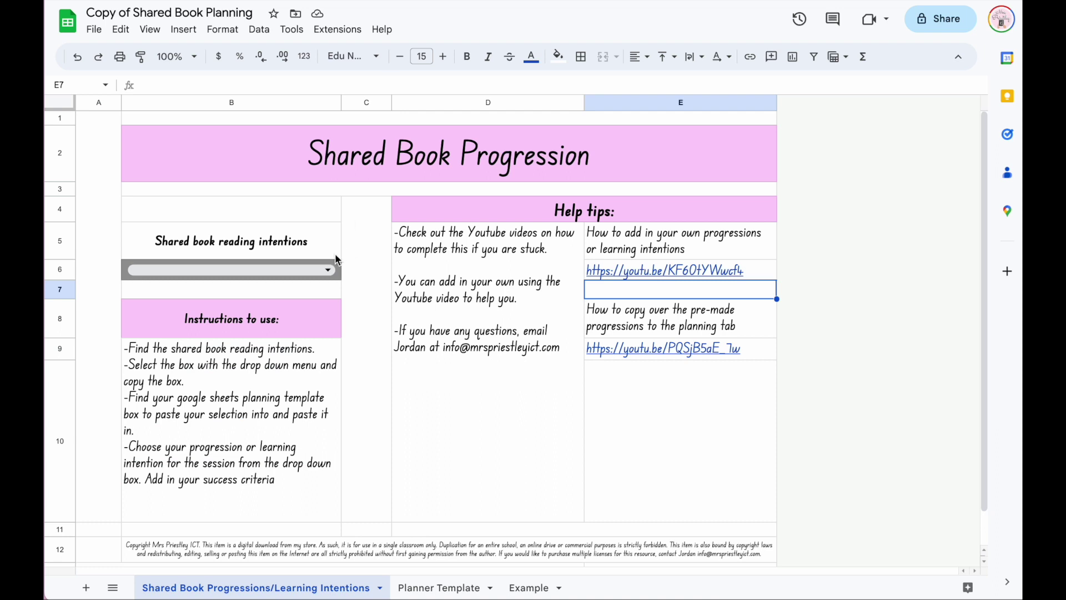
Format cell B6 with font size 10, the Edu NSW ACT Foundation font and centre alignment
{"action": "left_click", "coordinate": [340, 275]}
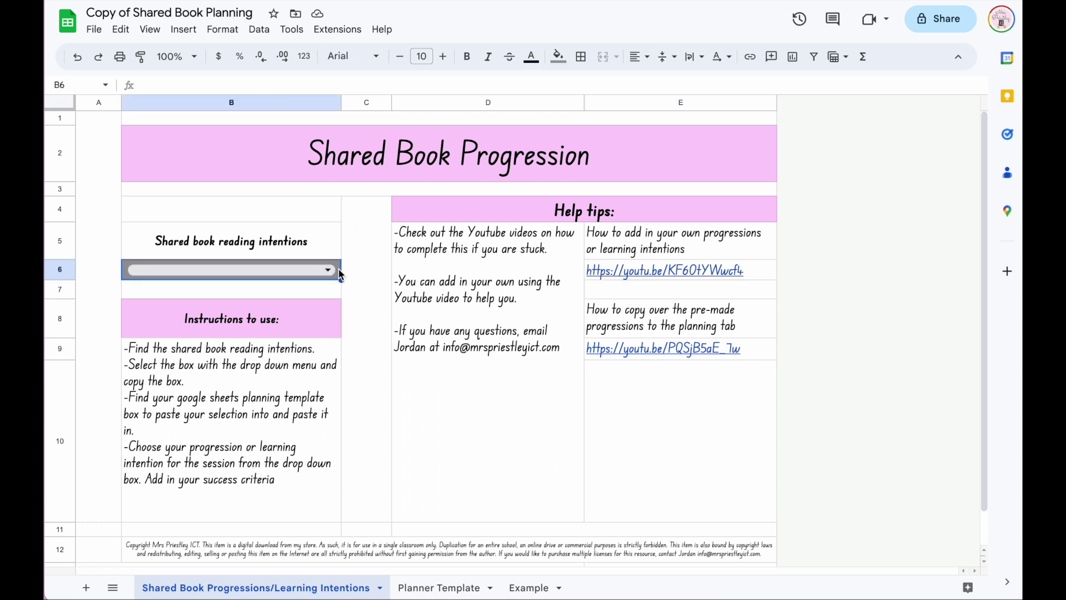
{"action": "left_click", "coordinate": [421, 56]}
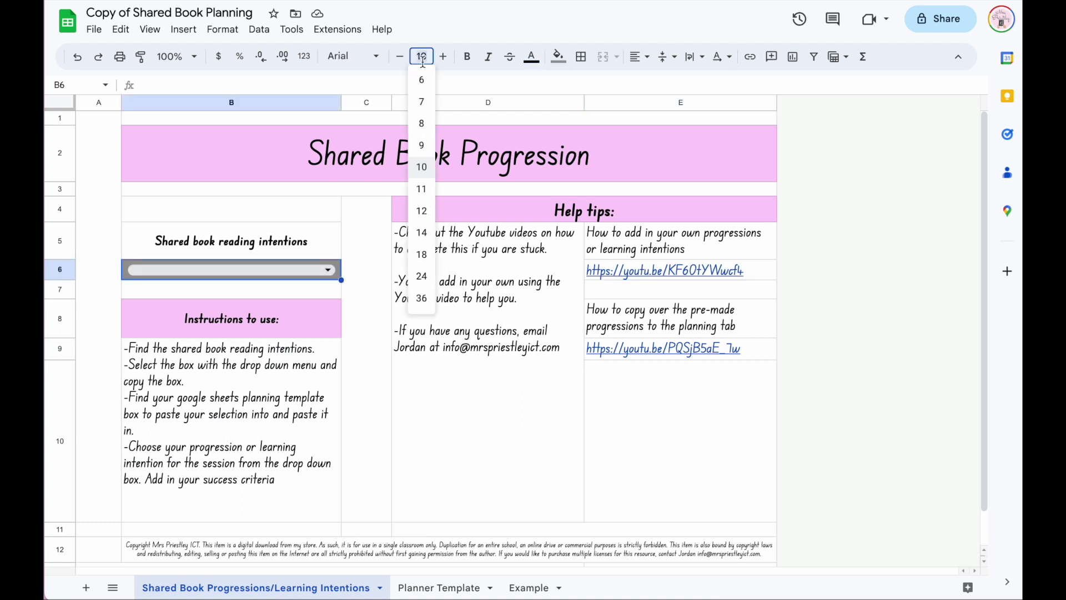
{"action": "left_click", "coordinate": [422, 166]}
{"action": "left_click", "coordinate": [361, 56]}
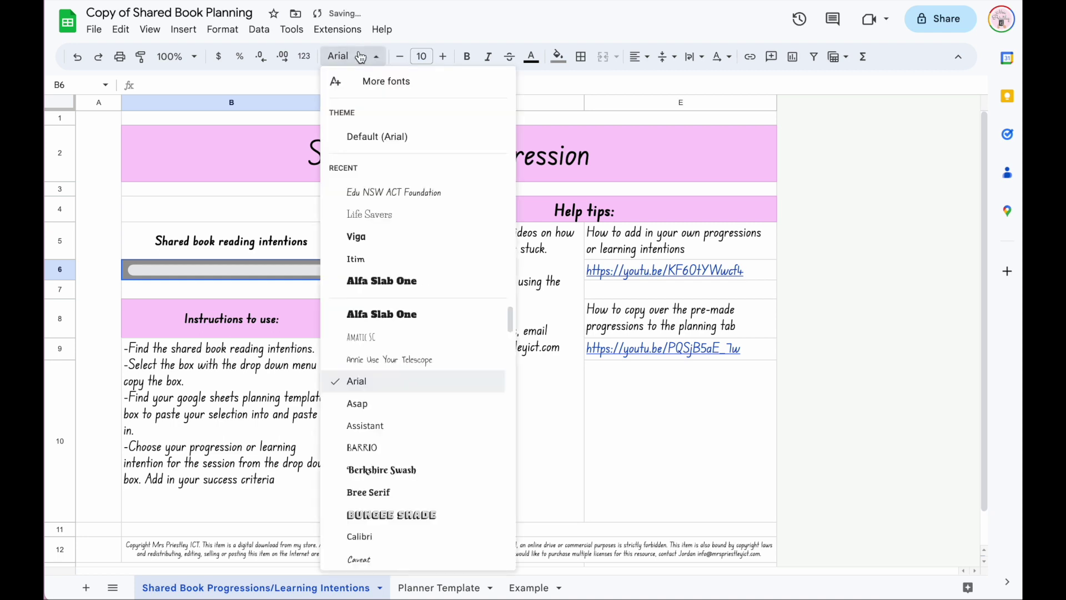
{"action": "left_click", "coordinate": [382, 193]}
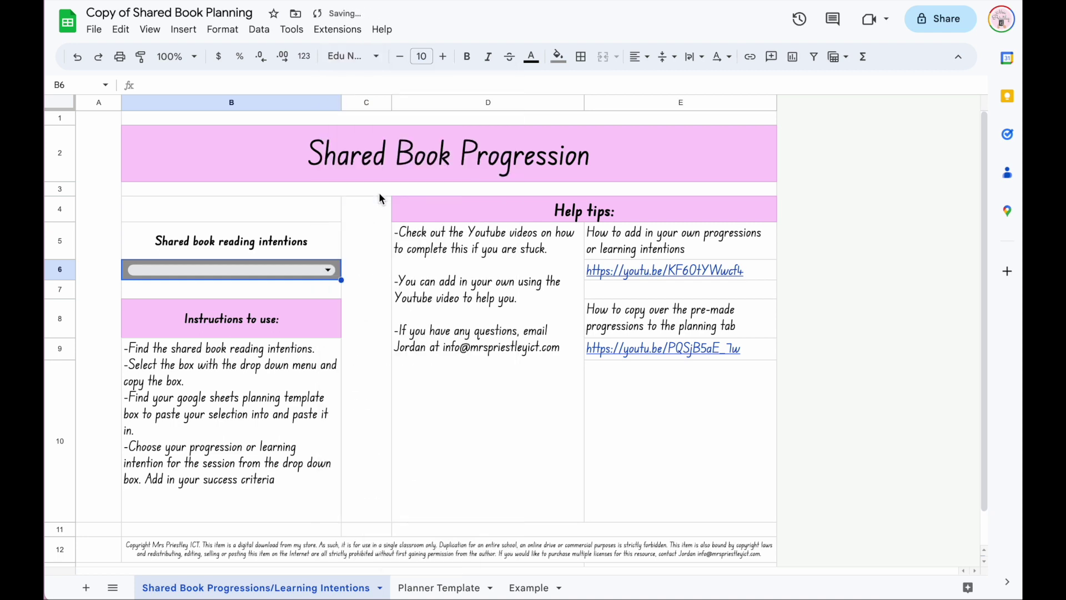
{"action": "left_click", "coordinate": [640, 56]}
{"action": "left_click", "coordinate": [662, 83]}
Set B6's dropdown to 'I am learning to retell the story' and copy the cell
{"action": "left_click", "coordinate": [331, 269]}
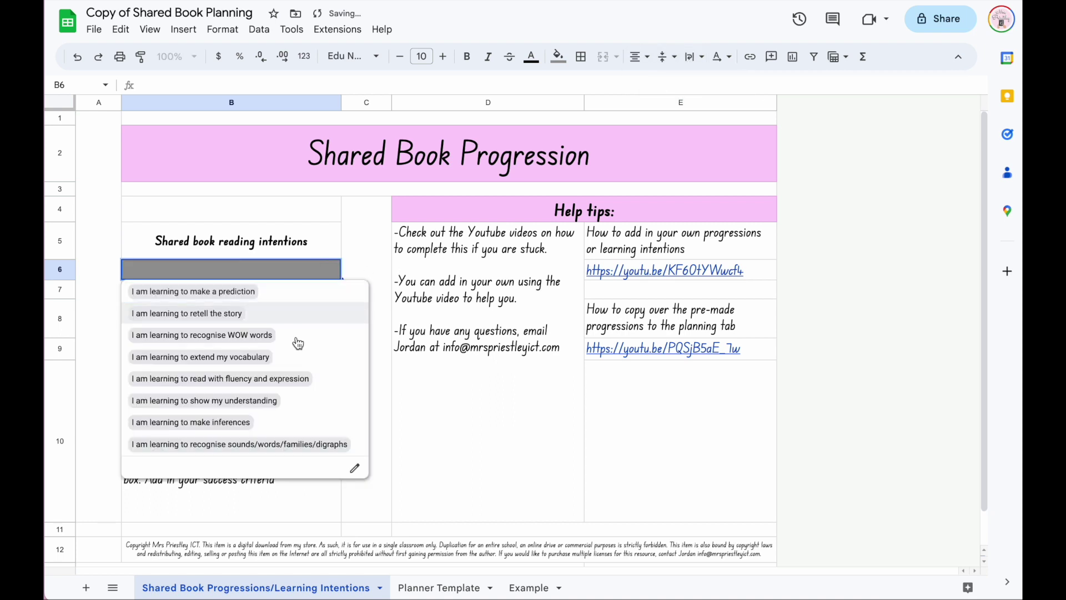
{"action": "left_click", "coordinate": [224, 320]}
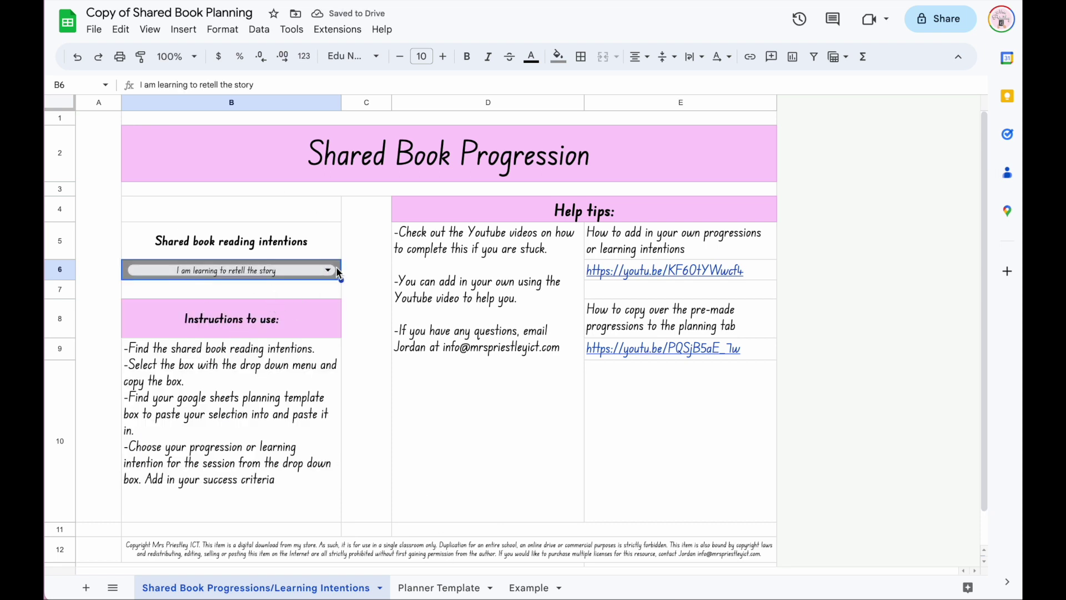
{"action": "key", "text": "ctrl+c"}
Paste the dropdown into Planner Template B5, settle on 'I am learning to make a prediction', and copy it
{"action": "left_click", "coordinate": [439, 587]}
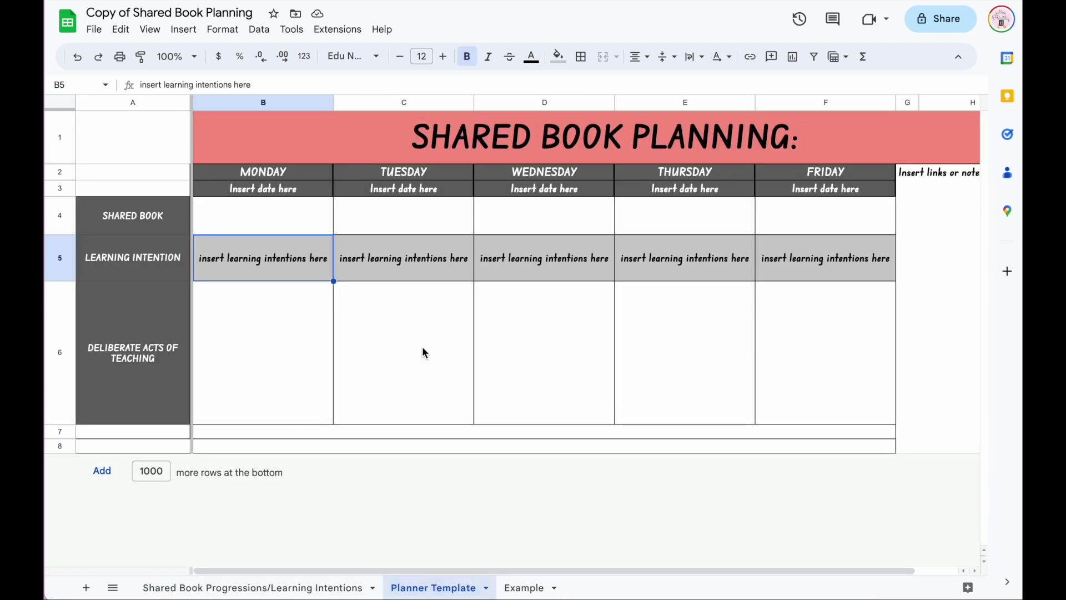
{"action": "key", "text": "ctrl+v"}
{"action": "left_click", "coordinate": [283, 261]}
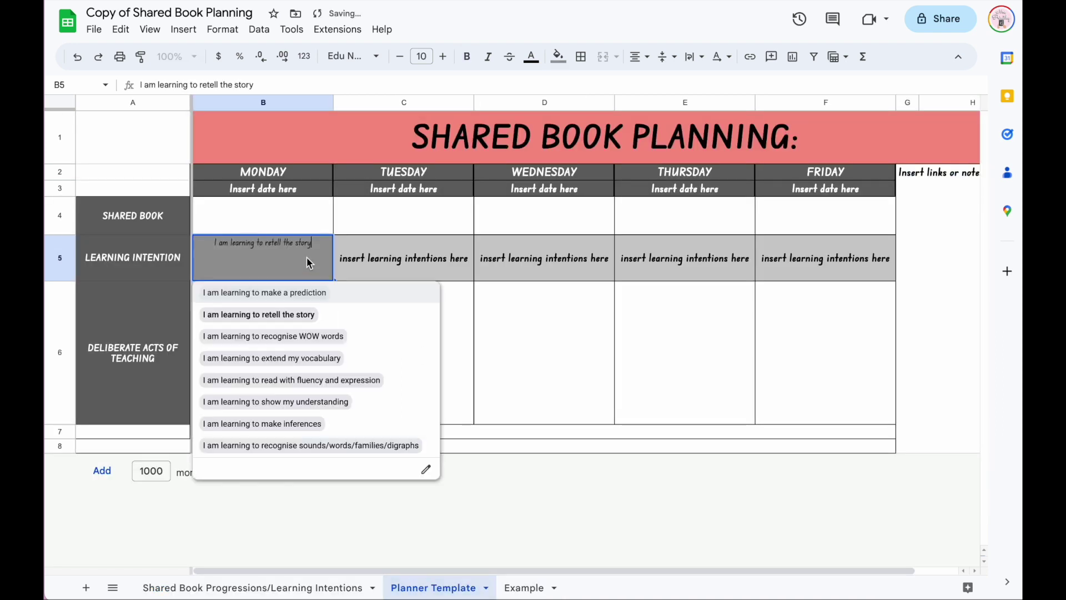
{"action": "left_click", "coordinate": [278, 358]}
{"action": "left_click", "coordinate": [325, 267]}
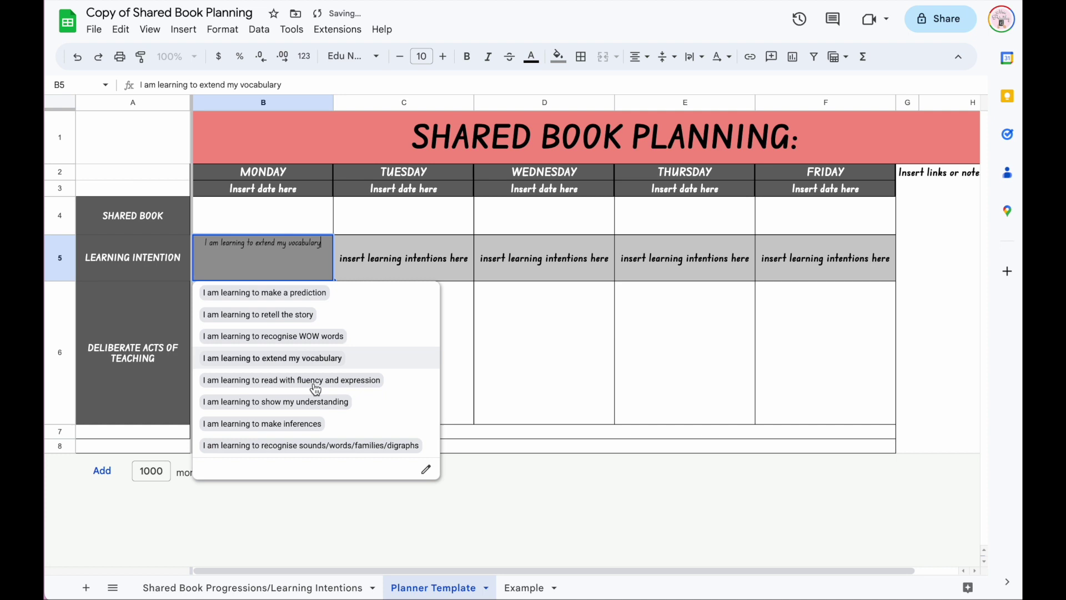
{"action": "left_click", "coordinate": [305, 404]}
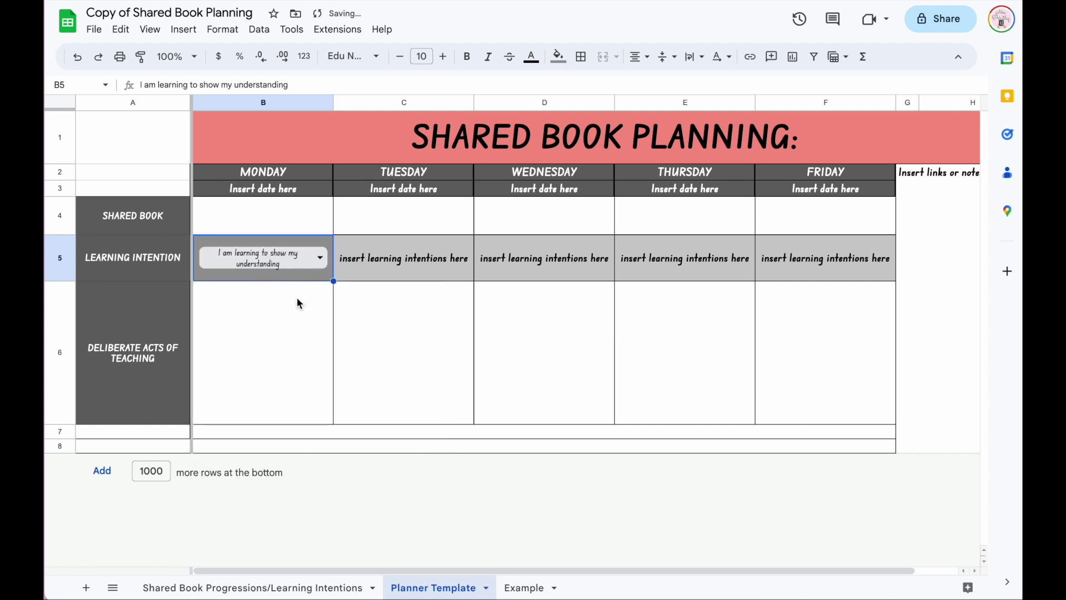
{"action": "left_click", "coordinate": [283, 265]}
{"action": "left_click", "coordinate": [283, 424]}
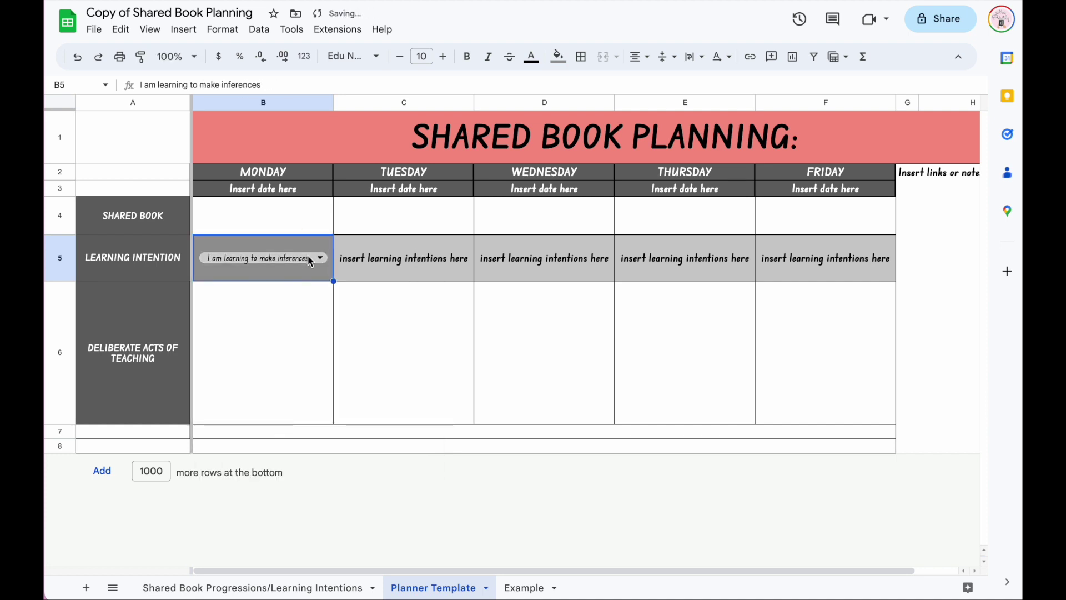
{"action": "left_click", "coordinate": [300, 264]}
{"action": "left_click", "coordinate": [291, 445]}
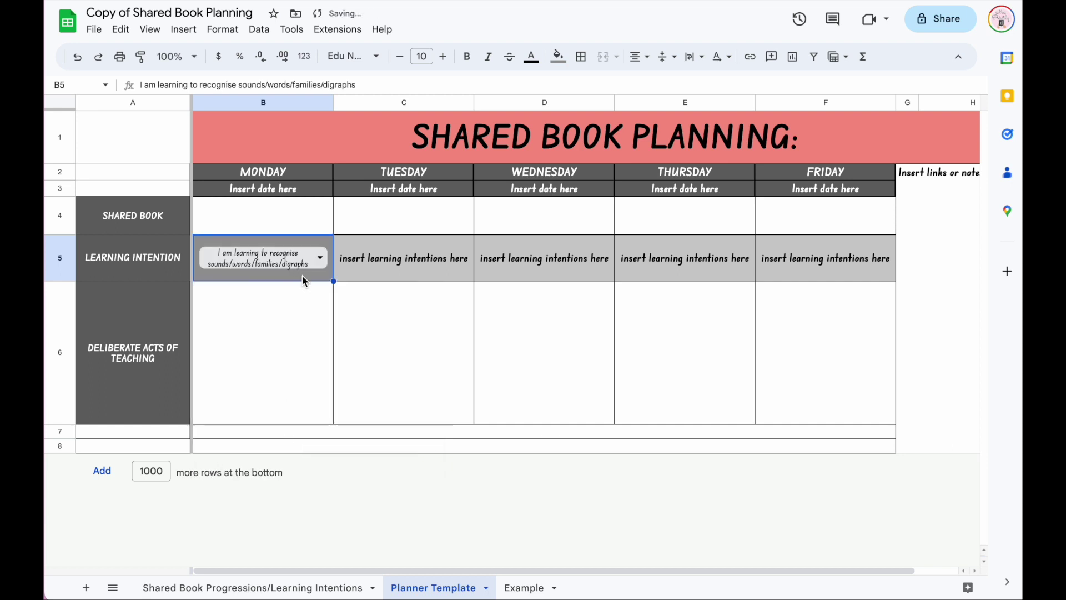
{"action": "left_click", "coordinate": [312, 265]}
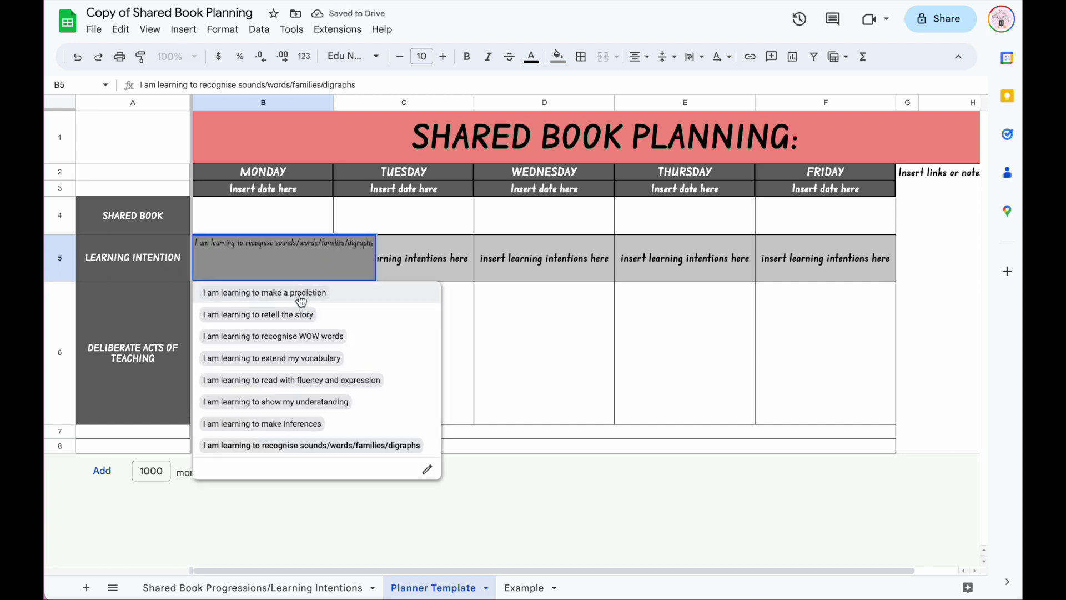
{"action": "left_click", "coordinate": [366, 299]}
{"action": "key", "text": "ctrl+c"}
Paste the dropdown into C5 and D5, choosing 'retell the story' and 'extend my vocabulary'
{"action": "left_click", "coordinate": [402, 278]}
{"action": "key", "text": "ctrl+v"}
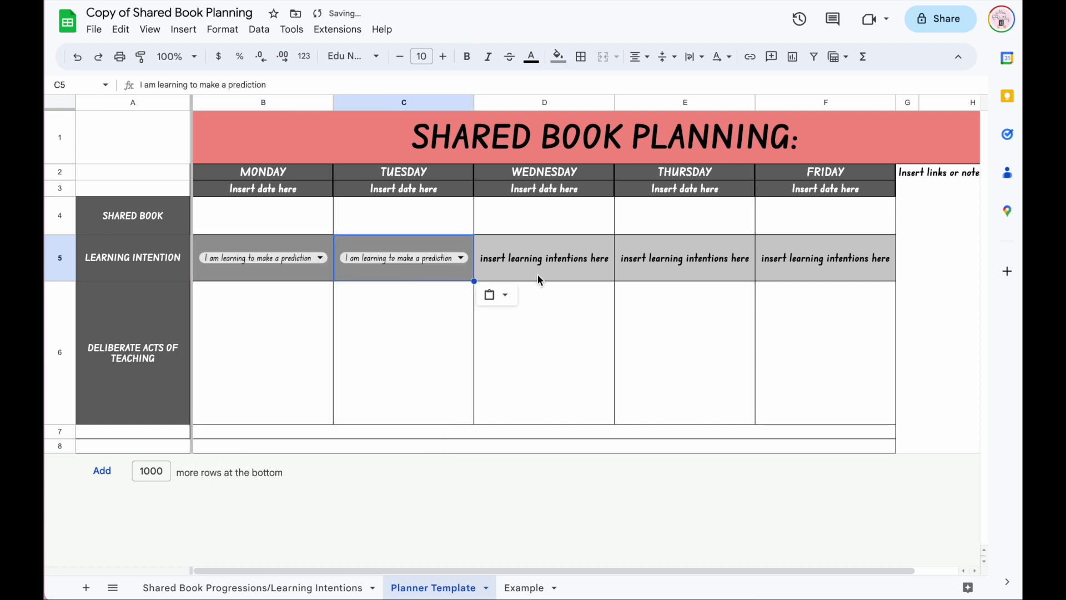
{"action": "left_click", "coordinate": [461, 263]}
{"action": "left_click", "coordinate": [430, 315]}
{"action": "left_click", "coordinate": [521, 266]}
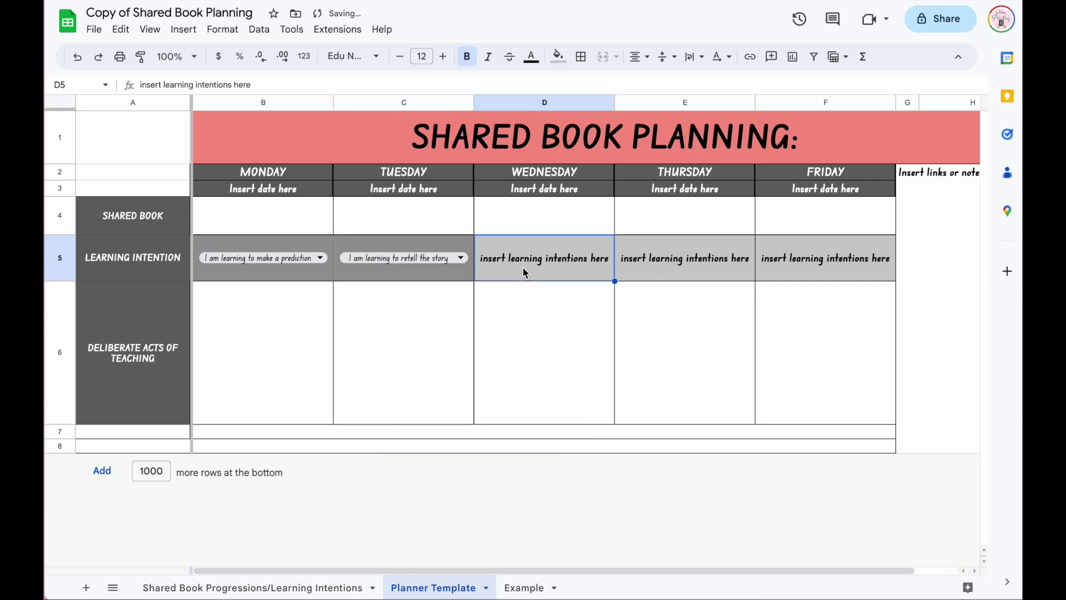
{"action": "key", "text": "ctrl+v"}
{"action": "left_click", "coordinate": [537, 257]}
{"action": "left_click", "coordinate": [548, 356]}
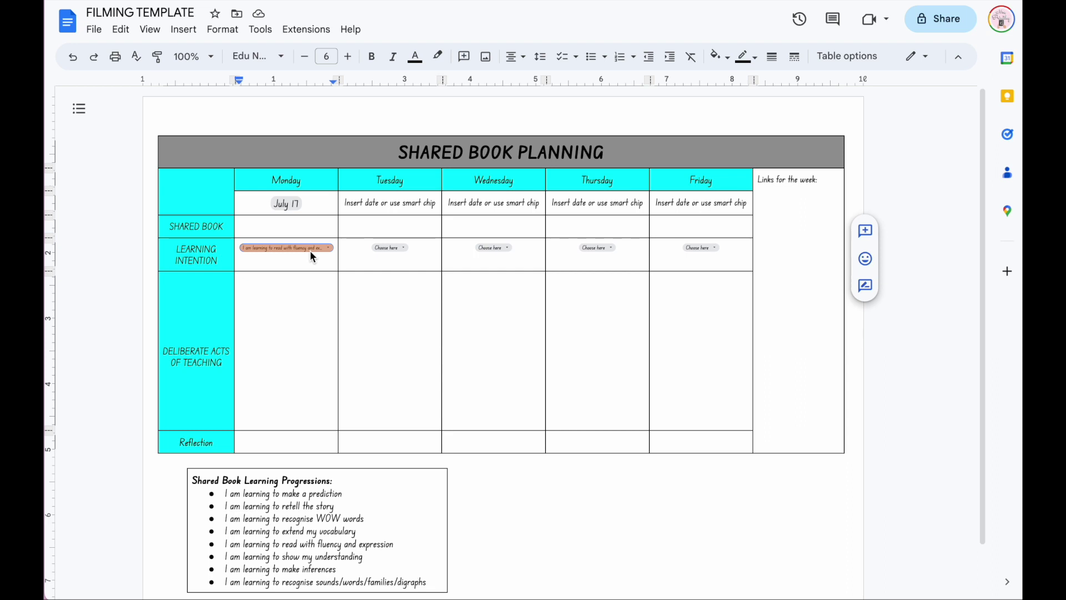
Zoom the document to 75% and then to 150%
{"action": "left_click", "coordinate": [210, 56]}
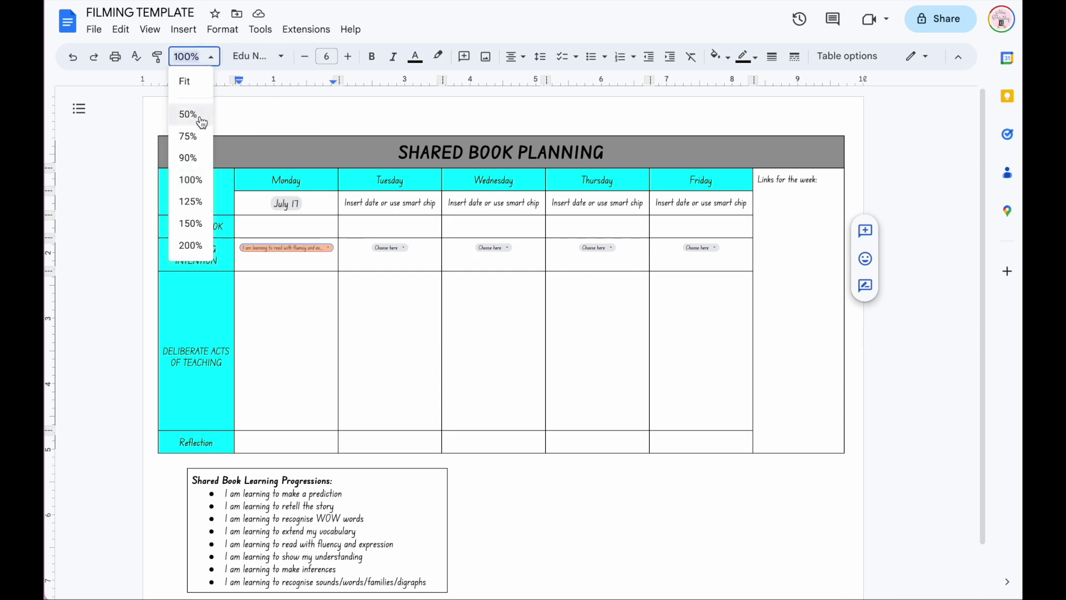
{"action": "left_click", "coordinate": [190, 136]}
{"action": "left_click", "coordinate": [189, 57]}
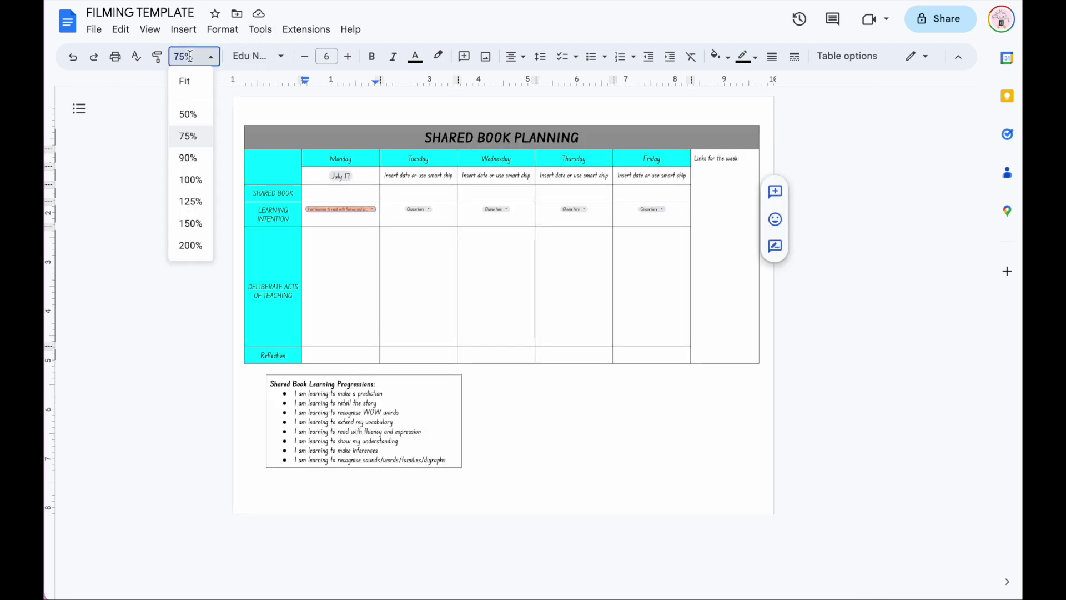
{"action": "left_click", "coordinate": [191, 223]}
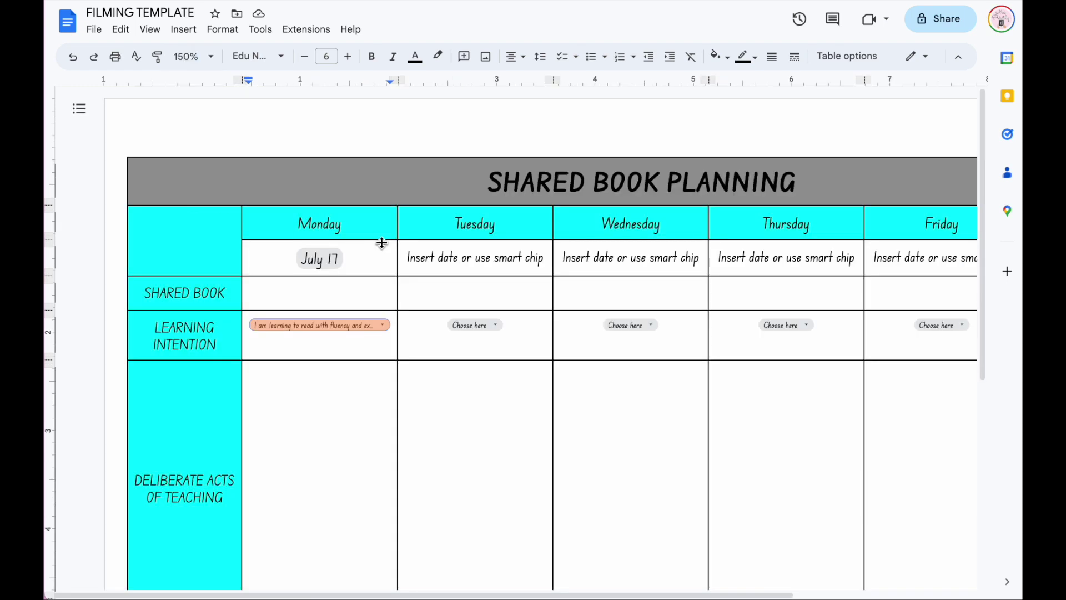
Set the Docs Monday chip to 'make a prediction' and the Sheets B5 dropdown to the recognise sounds/words/families/digraphs intention
{"action": "left_click", "coordinate": [365, 326]}
{"action": "left_click", "coordinate": [333, 369]}
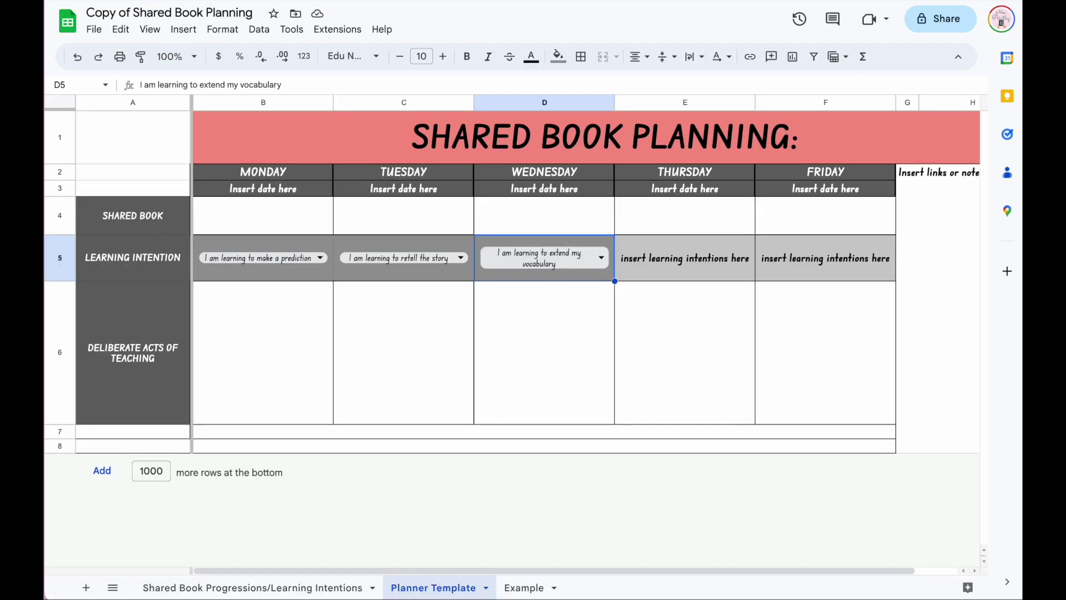
{"action": "left_click", "coordinate": [294, 260]}
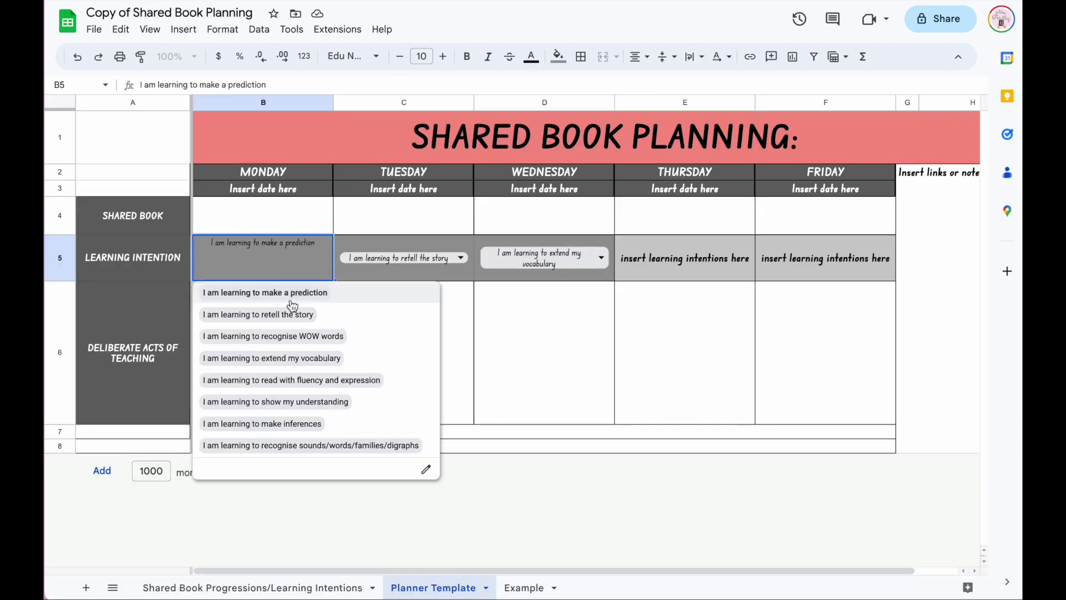
{"action": "left_click", "coordinate": [281, 444]}
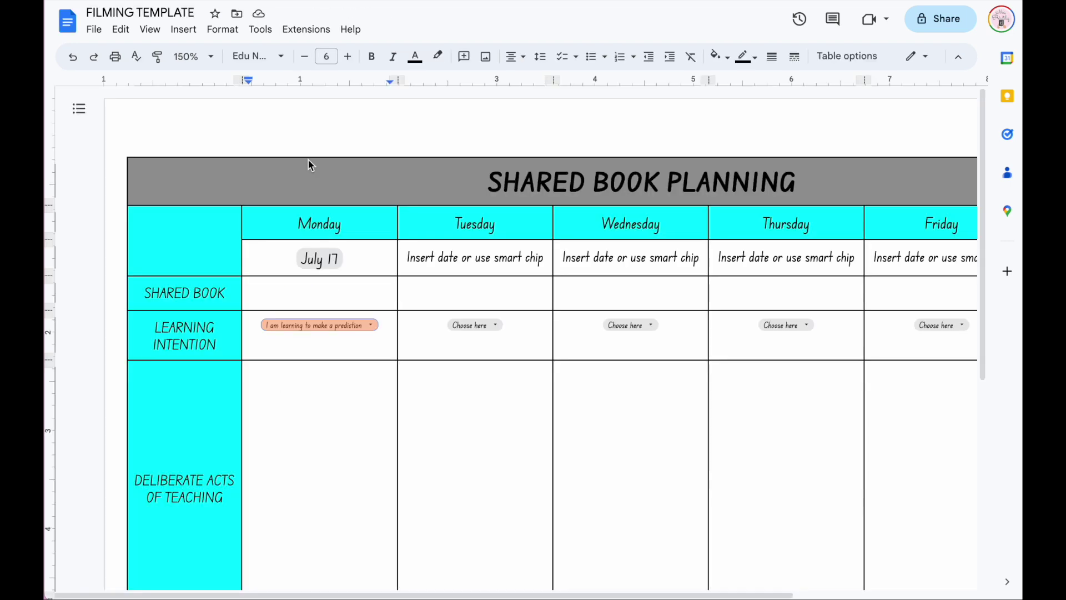
Keep the Monday learning intention line centred in its cell
{"action": "left_click", "coordinate": [370, 325]}
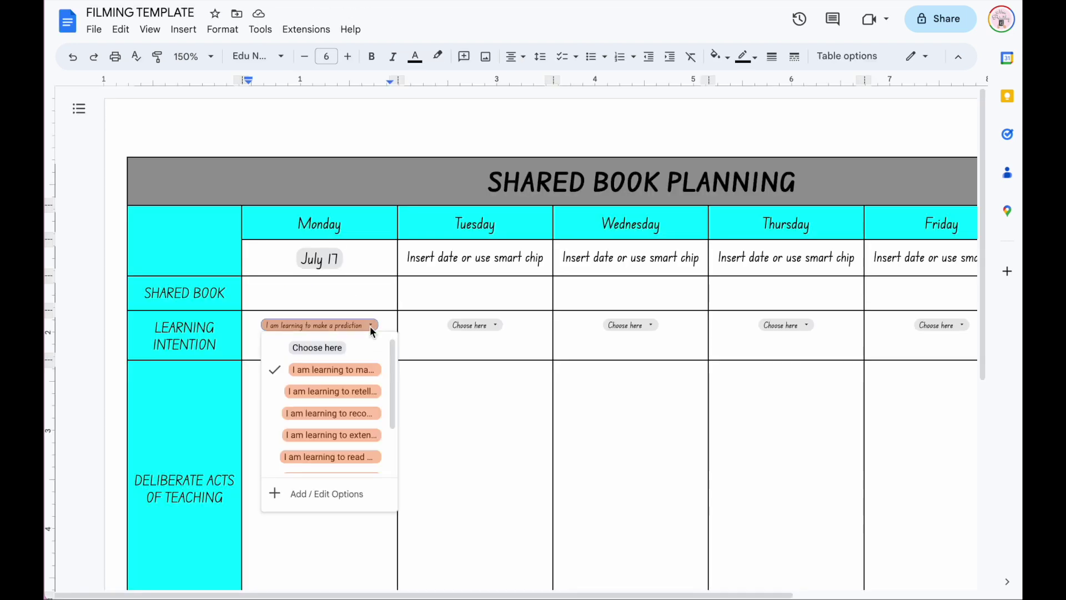
{"action": "left_click", "coordinate": [390, 324]}
{"action": "left_click", "coordinate": [339, 326]}
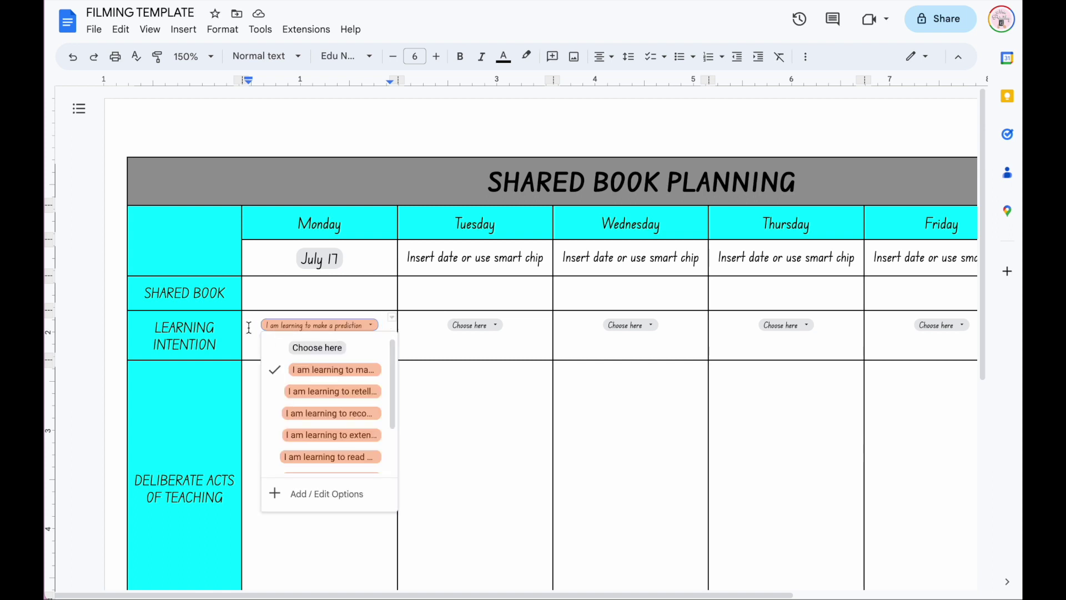
{"action": "left_click", "coordinate": [249, 327]}
{"action": "triple_click", "coordinate": [246, 325]}
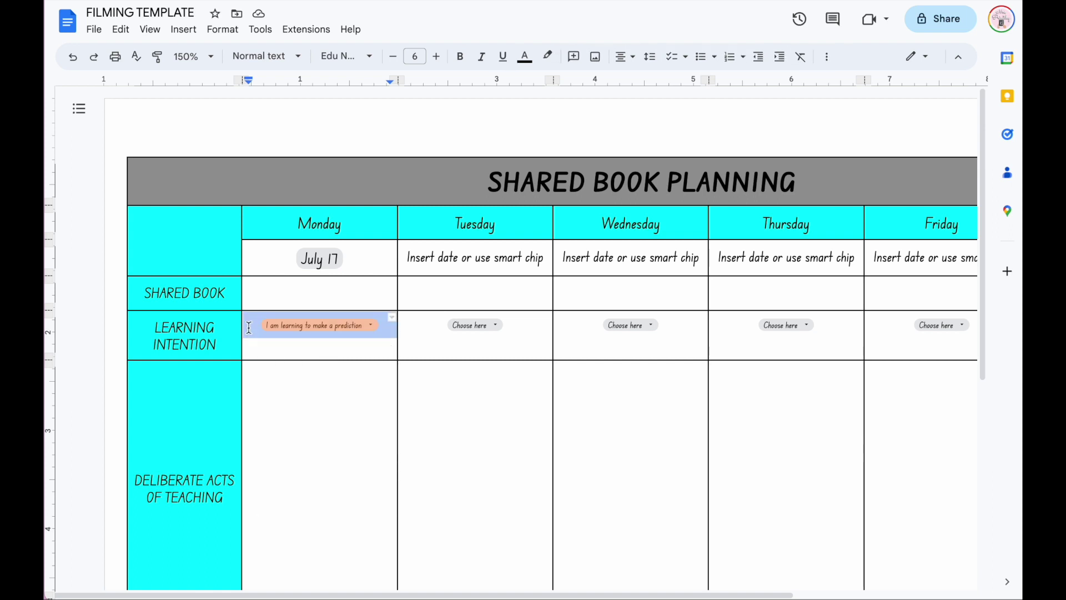
{"action": "left_click", "coordinate": [636, 61]}
{"action": "left_click", "coordinate": [644, 83]}
{"action": "left_click", "coordinate": [827, 59]}
{"action": "left_click", "coordinate": [828, 61]}
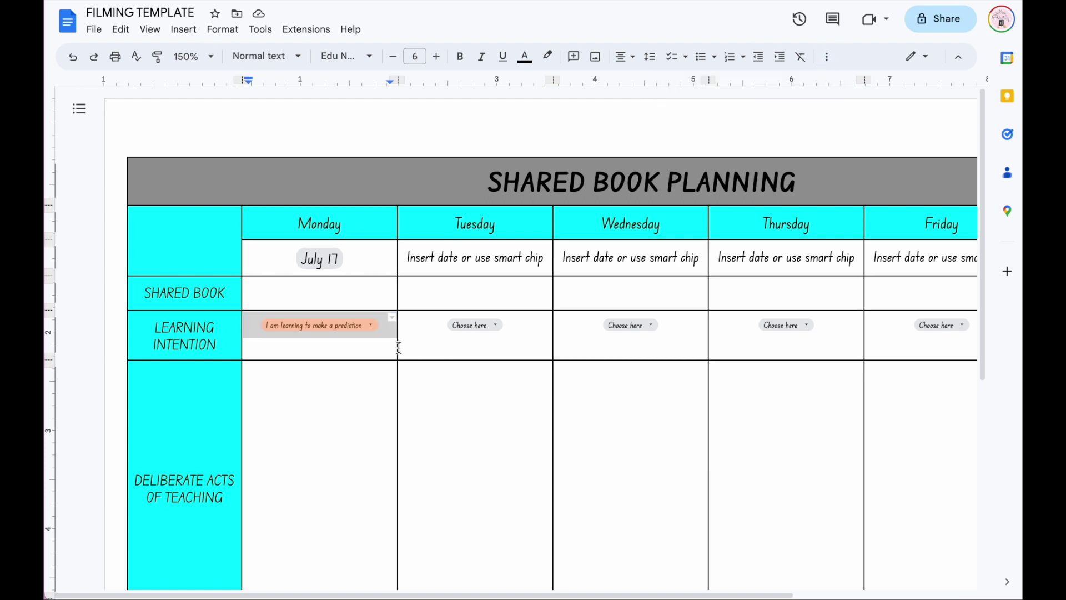
Delete Tuesday's 'Choose here' dropdown chip, leaving the cell empty
{"action": "left_click", "coordinate": [369, 325]}
{"action": "left_click", "coordinate": [445, 395]}
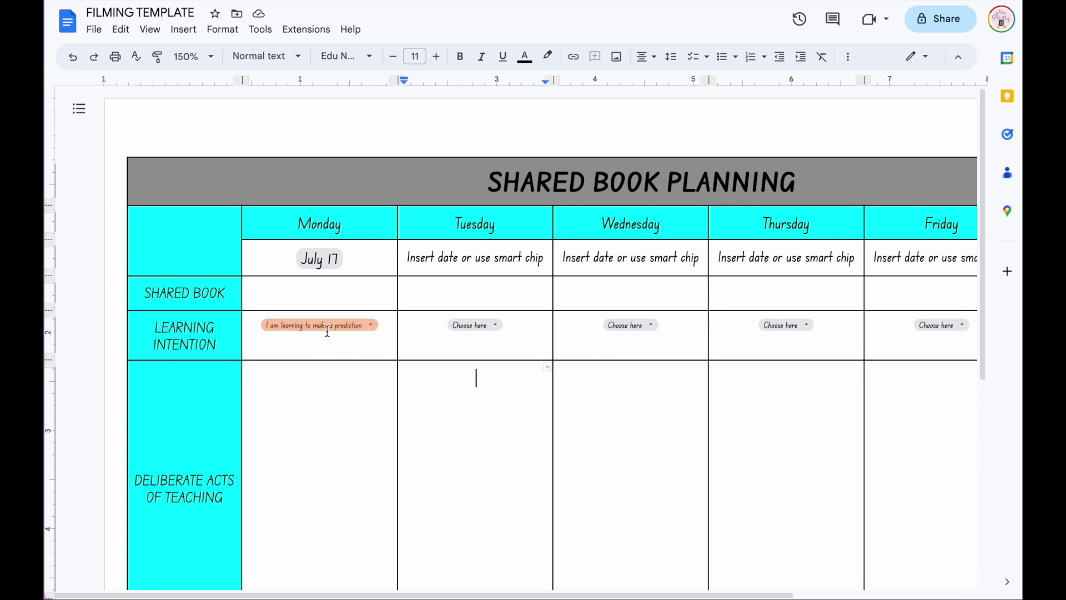
{"action": "left_click", "coordinate": [501, 326]}
{"action": "key", "text": "BackSpace"}
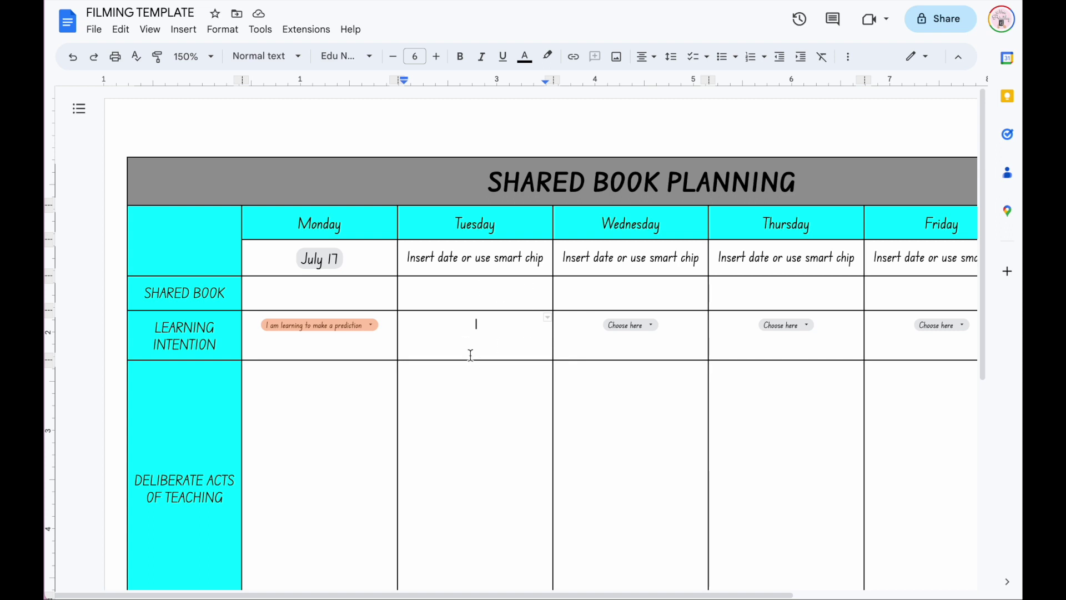
Start a new dropdown in Tuesday's cell via Insert > Dropdown
{"action": "left_click", "coordinate": [183, 30]}
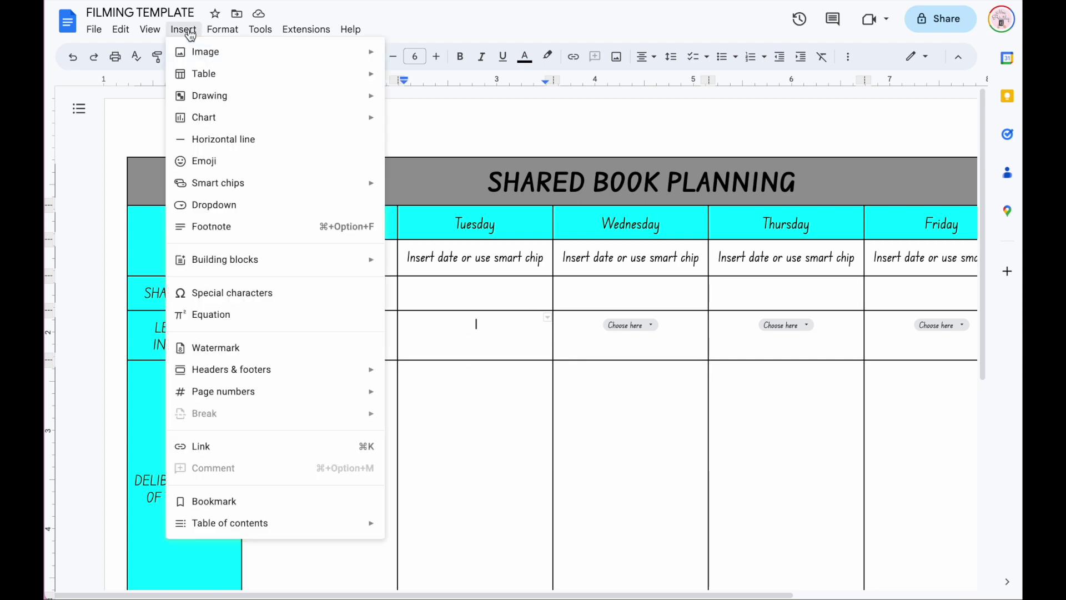
{"action": "left_click", "coordinate": [221, 208]}
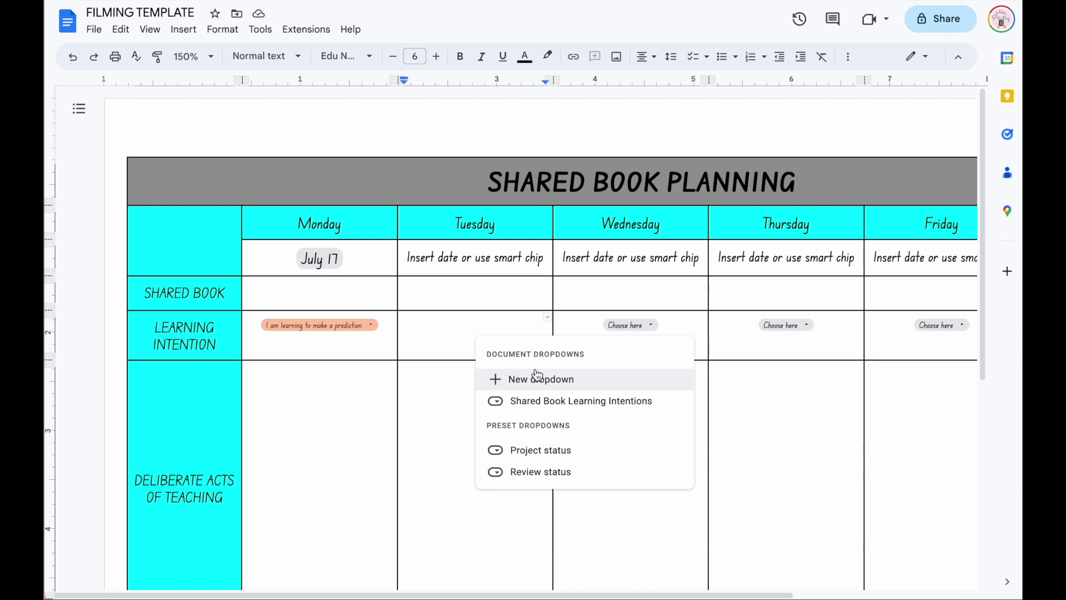
{"action": "mouse_move", "coordinate": [526, 405]}
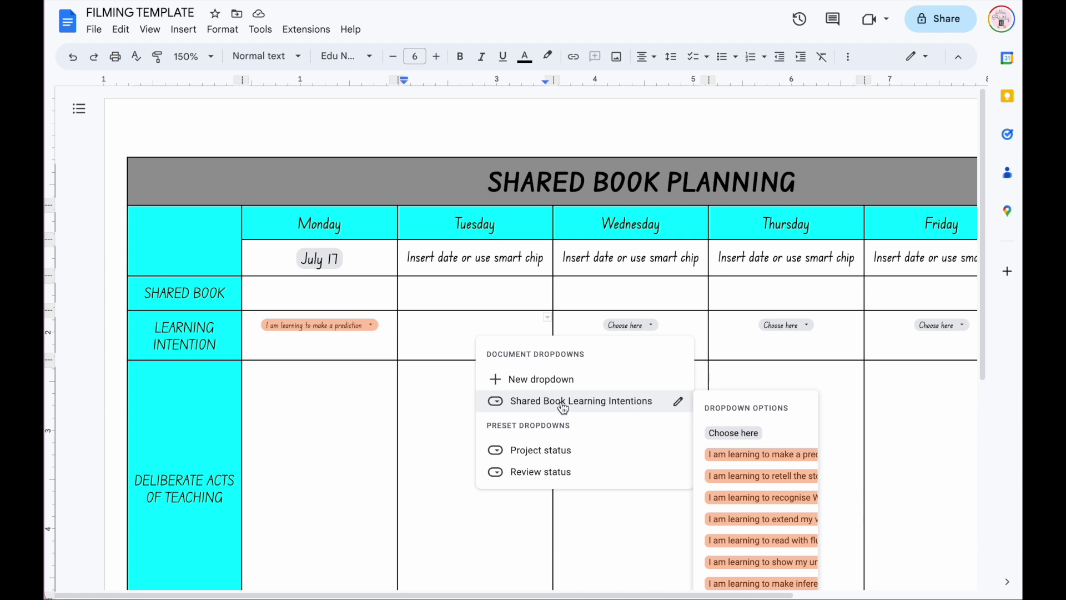
{"action": "left_click", "coordinate": [524, 382]}
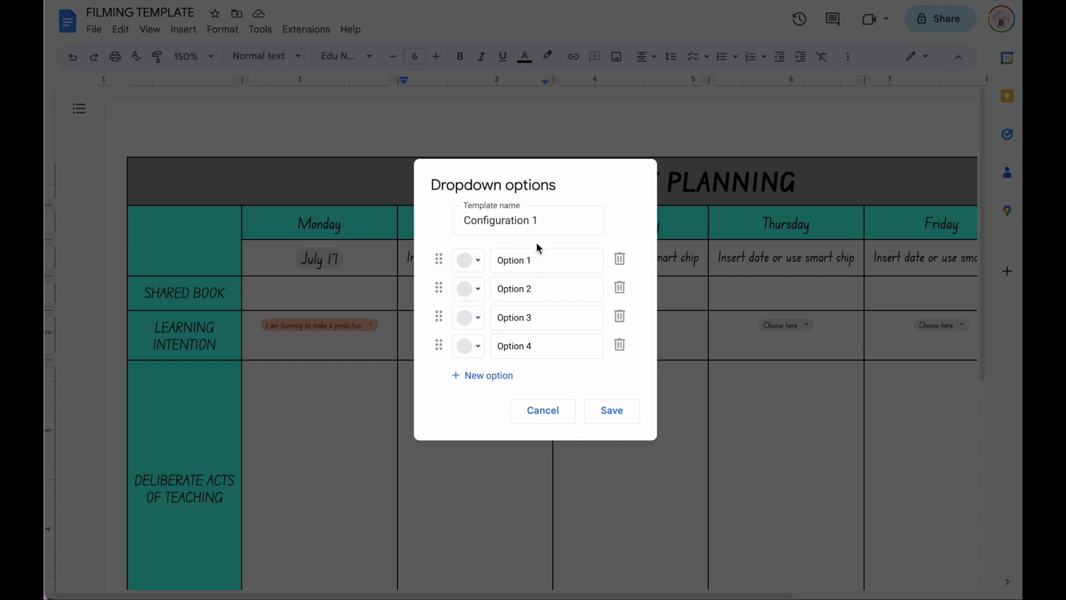
Name the dropdown Test with options 'I am learning the a sound', 's sound' and 't sound'
{"action": "triple_click", "coordinate": [512, 226]}
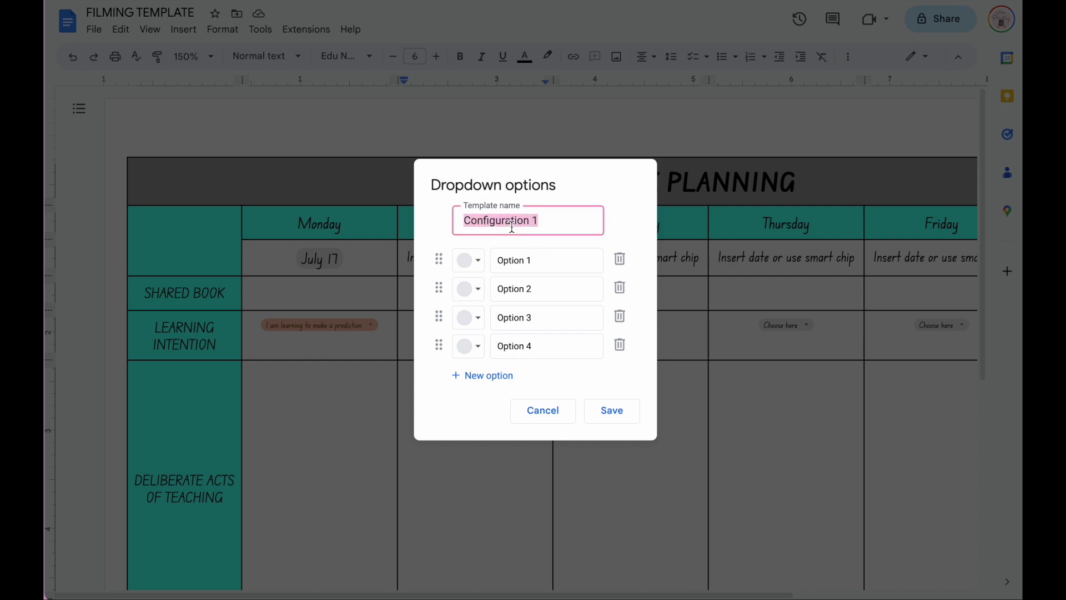
{"action": "type", "text": "Test"}
{"action": "triple_click", "coordinate": [514, 265]}
{"action": "type", "text": "I am leanring"}
{"action": "key", "text": "BackSpace"}
{"action": "key", "text": "BackSpace"}
{"action": "key", "text": "BackSpace"}
{"action": "type", "text": "ning the a sound"}
{"action": "key", "text": "Tab"}
{"action": "type", "text": "I am leanring the"}
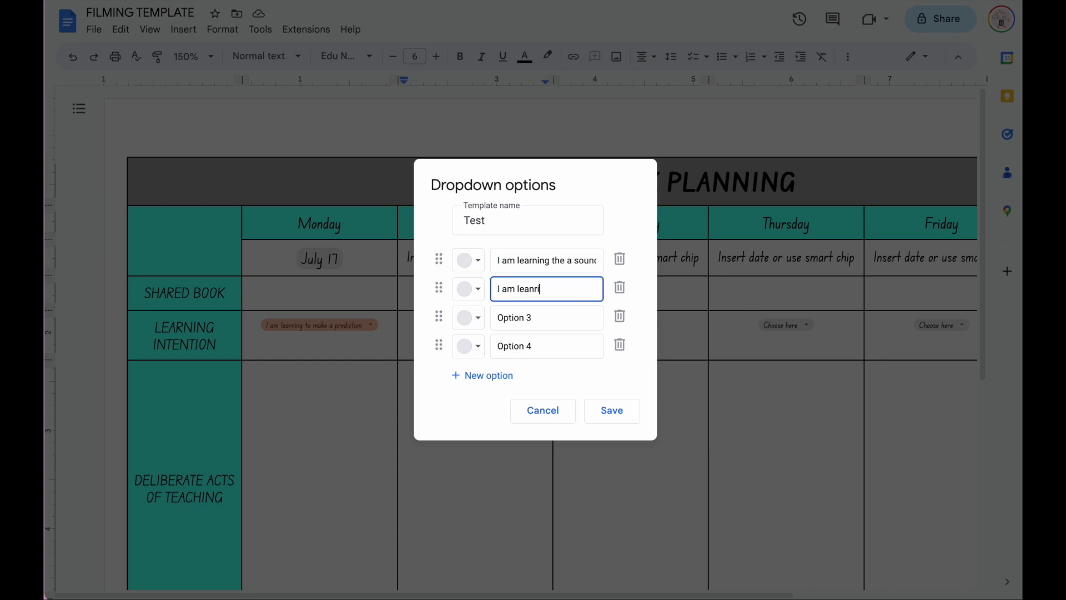
{"action": "key", "text": "BackSpace"}
{"action": "key", "text": "BackSpace"}
{"action": "key", "text": "BackSpace"}
{"action": "key", "text": "BackSpace"}
{"action": "key", "text": "BackSpace"}
{"action": "key", "text": "BackSpace"}
{"action": "key", "text": "BackSpace"}
{"action": "type", "text": "tni"}
{"action": "type", "text": "rning the s sound"}
{"action": "left_click", "coordinate": [504, 320]}
{"action": "type", "text": "I ma"}
{"action": "key", "text": "BackSpace"}
{"action": "type", "text": "am l"}
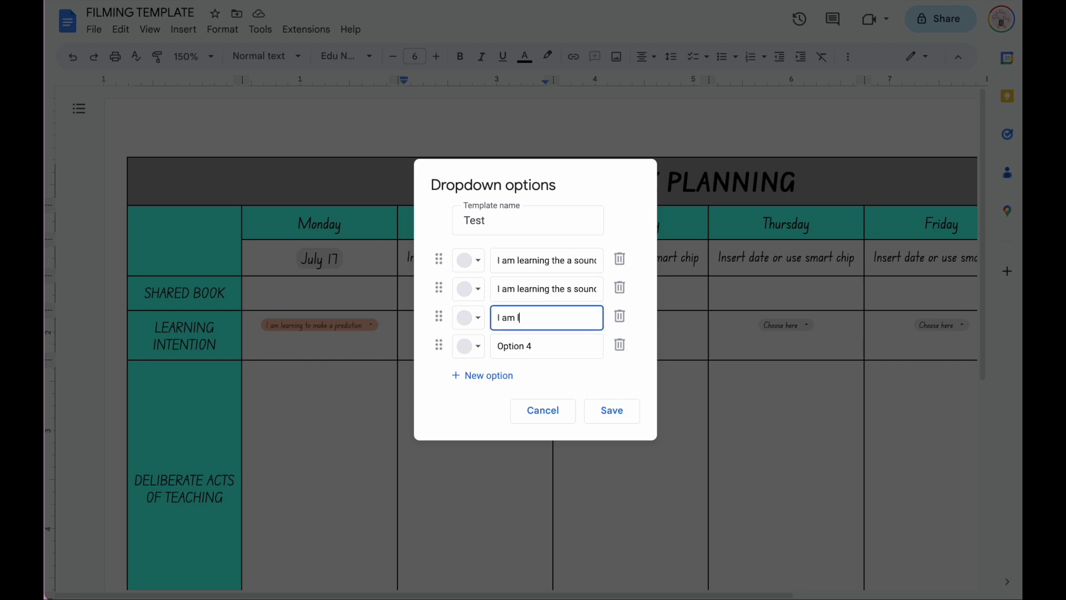
{"action": "type", "text": "earning the t sound"}
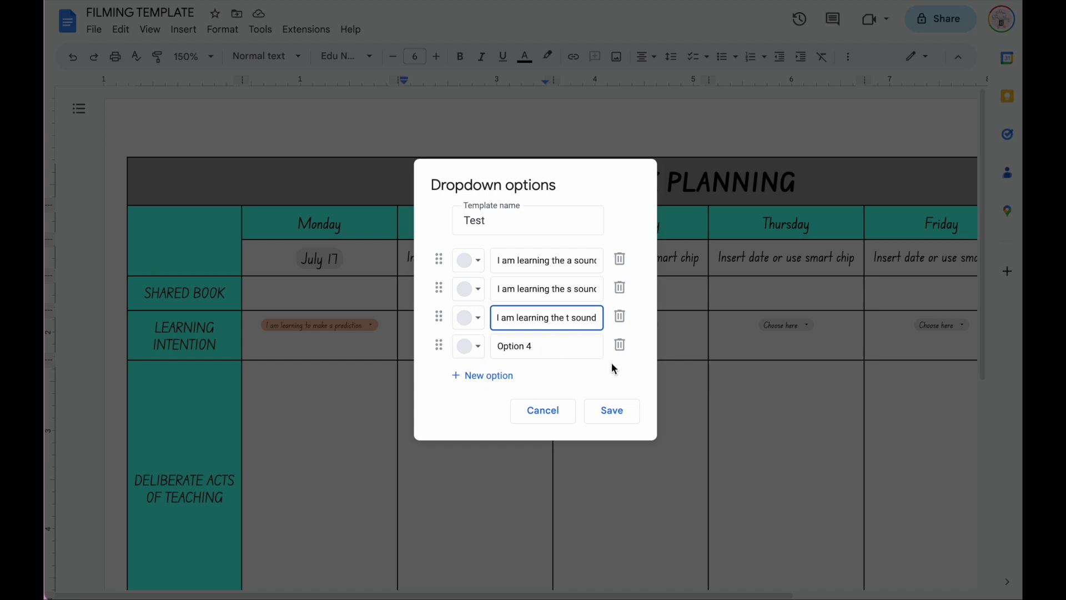
Remove the Option 4 row and add four more option rows
{"action": "left_click", "coordinate": [621, 345]}
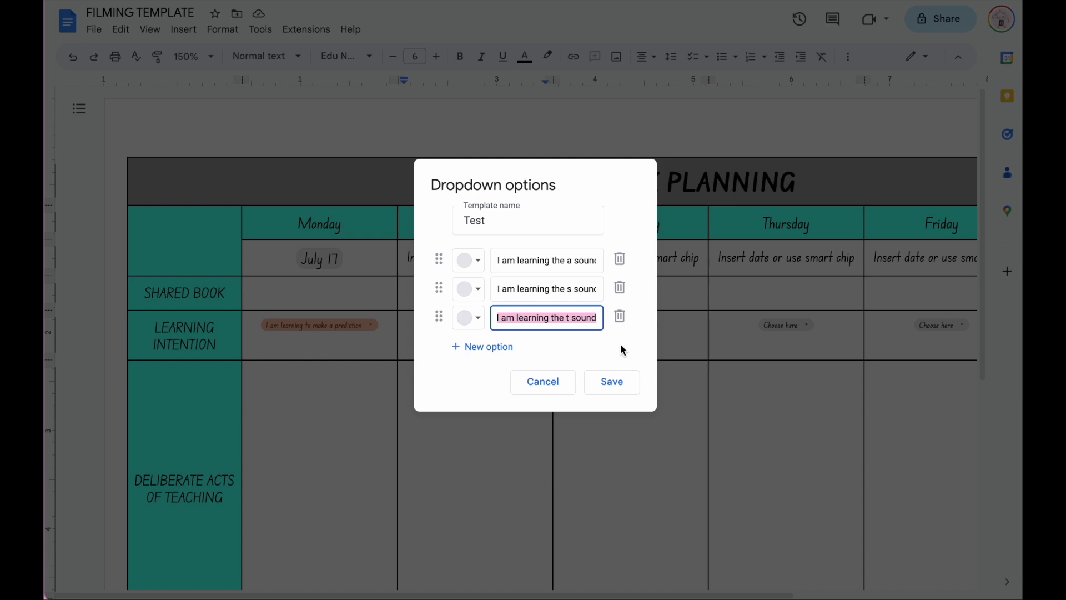
{"action": "left_click", "coordinate": [494, 348]}
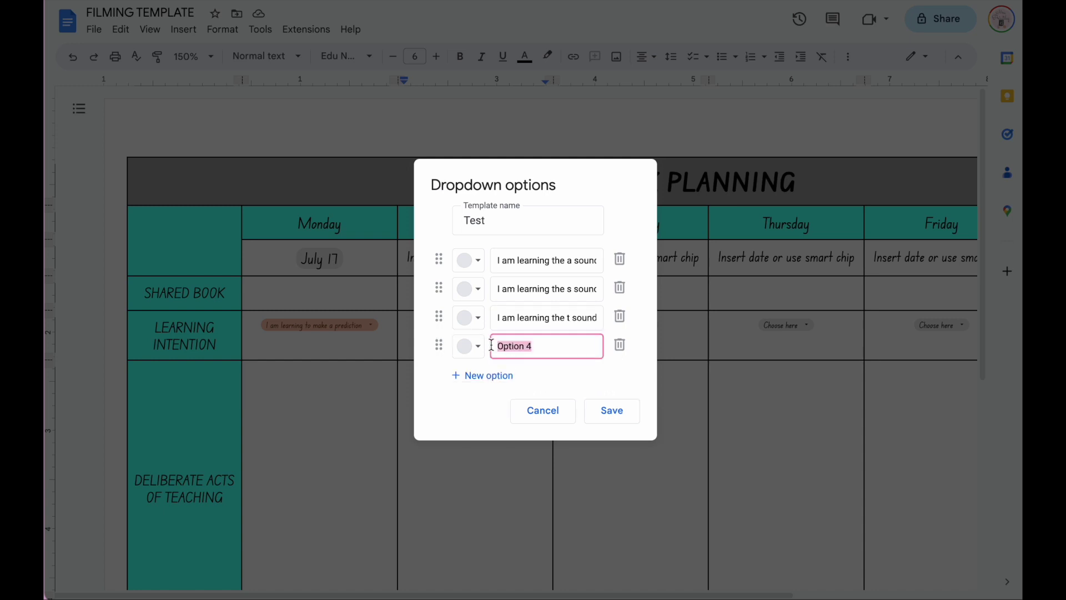
{"action": "left_click", "coordinate": [486, 375]}
{"action": "left_click", "coordinate": [485, 403]}
{"action": "left_click", "coordinate": [485, 431]}
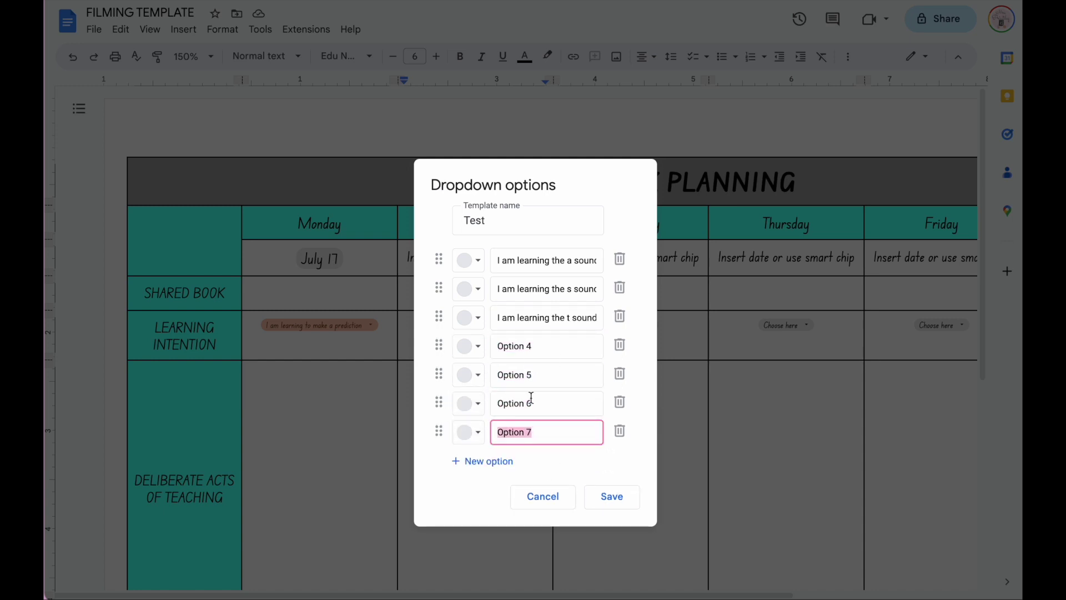
Colour the three options light pink, yellow and light green, and save the dropdown
{"action": "left_click", "coordinate": [471, 267]}
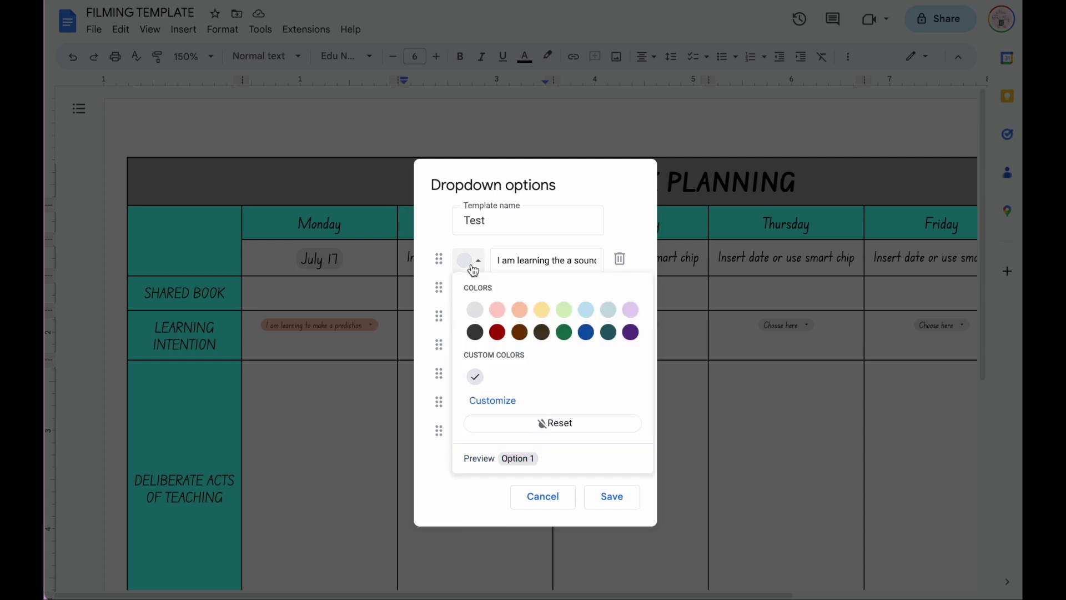
{"action": "left_click", "coordinate": [494, 309]}
{"action": "left_click", "coordinate": [471, 289]}
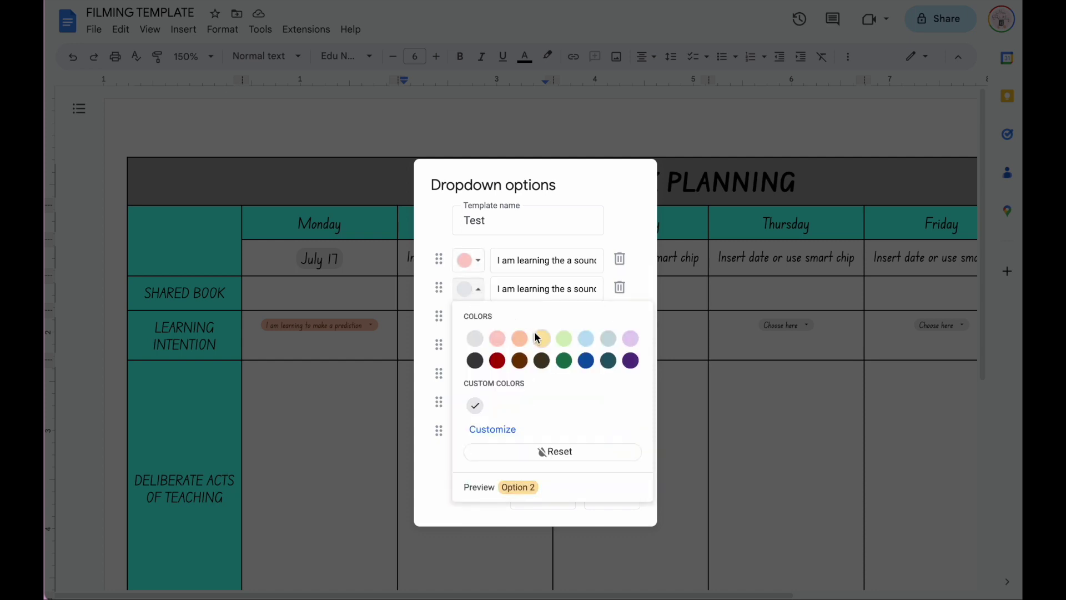
{"action": "left_click", "coordinate": [537, 333]}
{"action": "left_click", "coordinate": [473, 319]}
{"action": "left_click", "coordinate": [564, 365]}
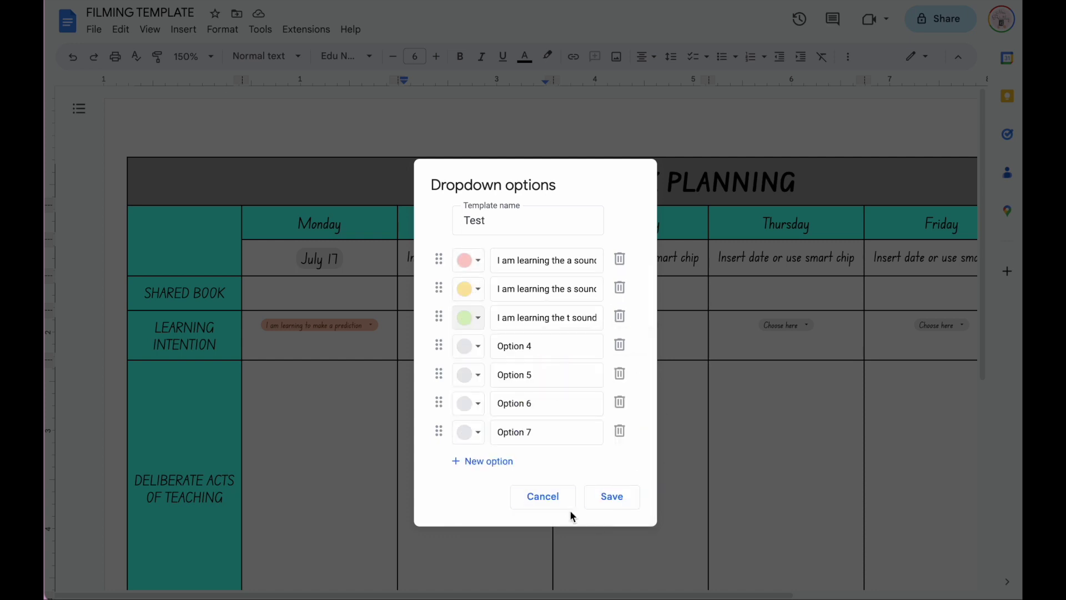
{"action": "left_click", "coordinate": [616, 498]}
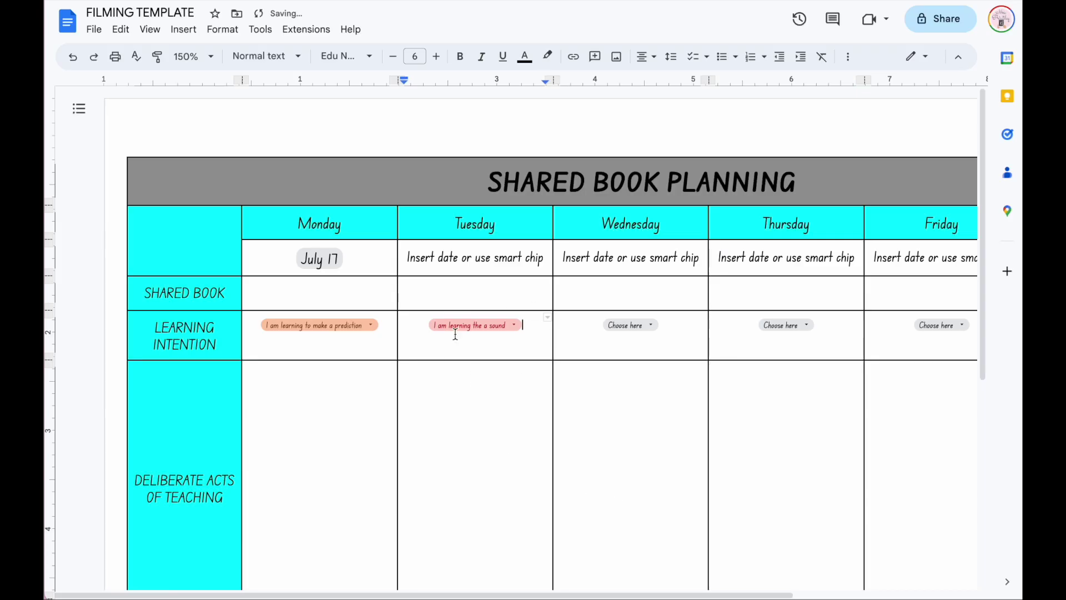
Set Tuesday's chip to 'I am learning the t sound'
{"action": "left_click", "coordinate": [514, 326]}
{"action": "left_click", "coordinate": [506, 370]}
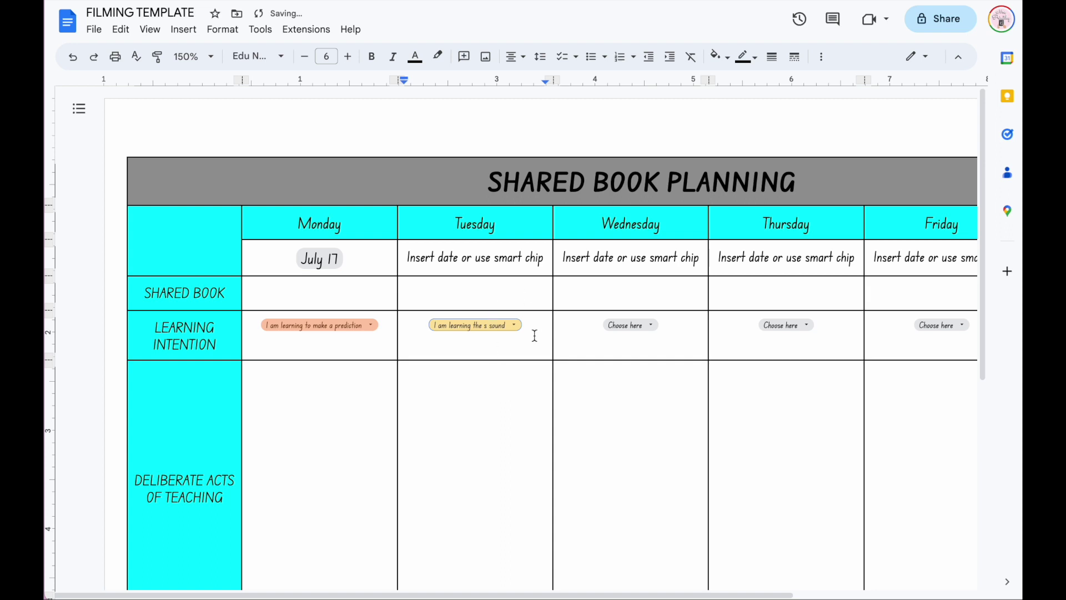
{"action": "left_click", "coordinate": [506, 325]}
{"action": "left_click", "coordinate": [507, 391]}
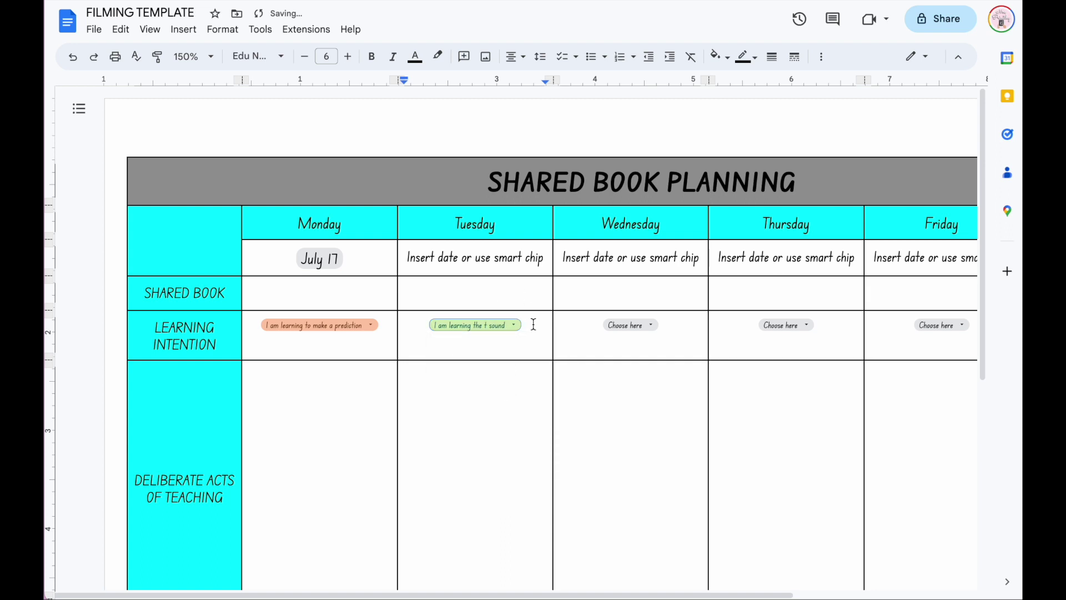
Copy Tuesday's green t sound chip into Wednesday's learning intention cell
{"action": "left_click", "coordinate": [444, 325]}
{"action": "key", "text": "Escape"}
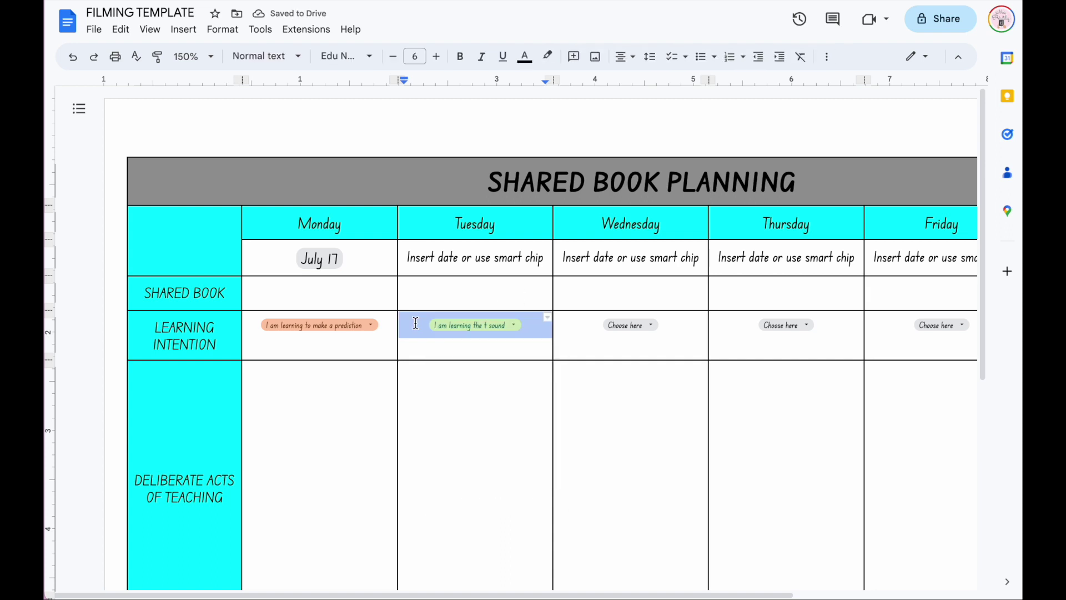
{"action": "left_click", "coordinate": [586, 334]}
{"action": "key", "text": "ctrl+v"}
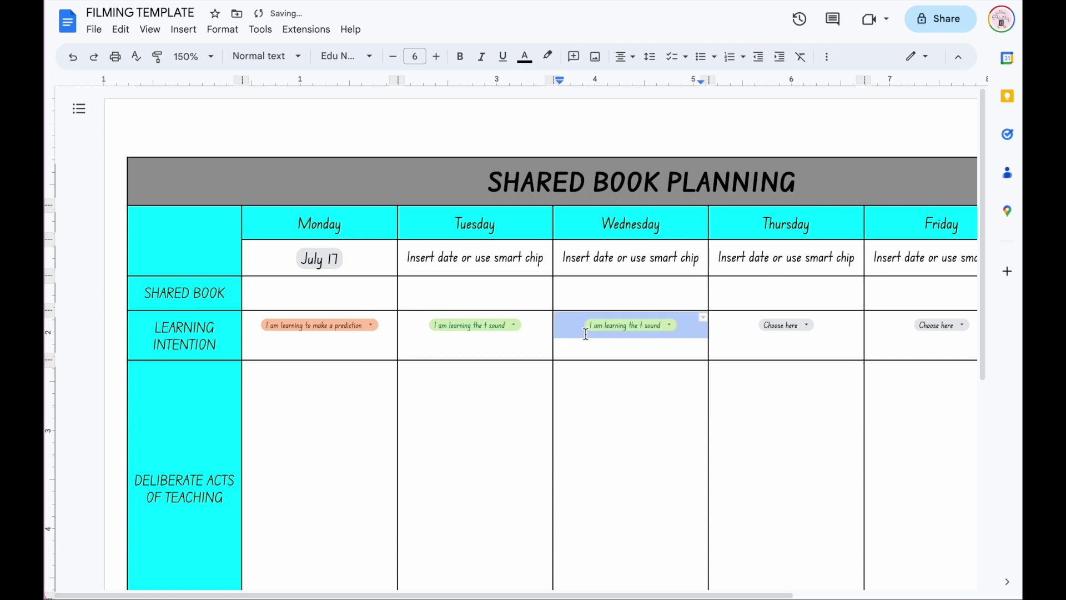
{"action": "left_click", "coordinate": [694, 375]}
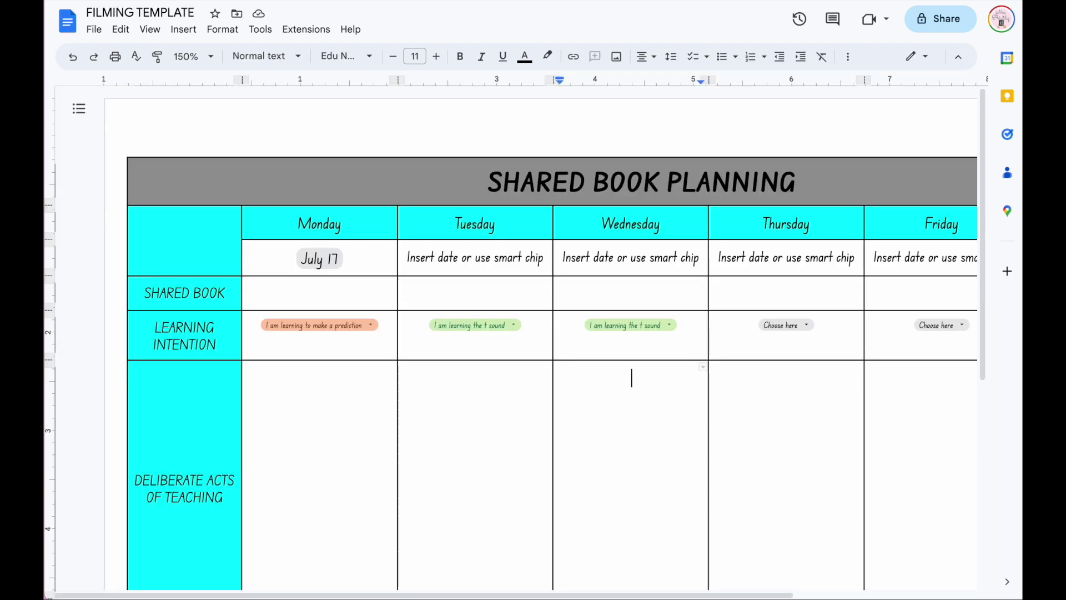
{"action": "left_click", "coordinate": [665, 326]}
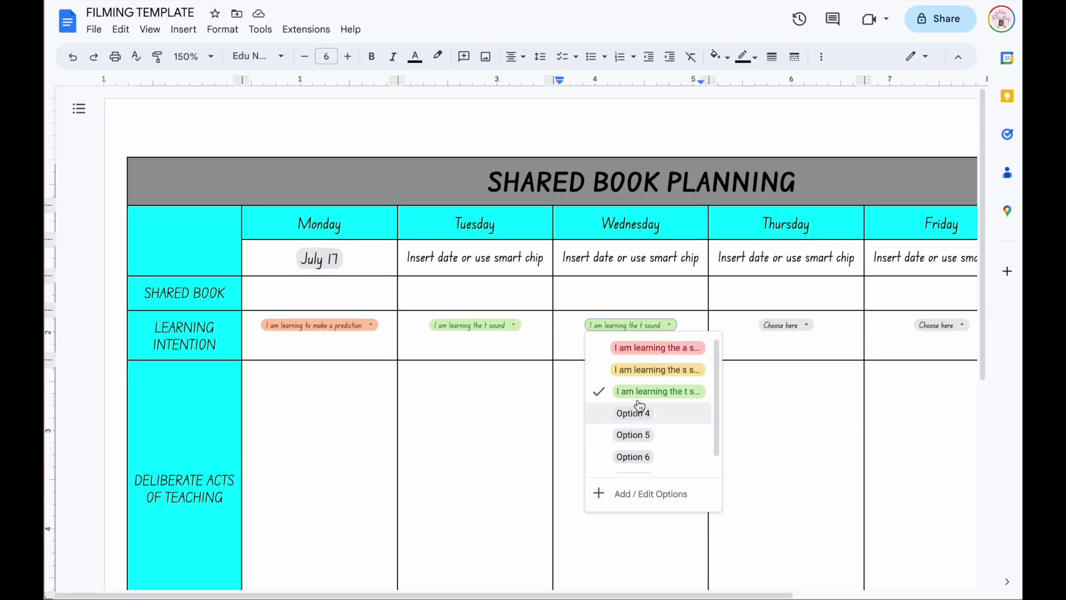
Remove the unused Option 4–7 rows from the Test dropdown, save, and apply to all matching chips
{"action": "scroll", "coordinate": [656, 432], "scroll_direction": "down", "scroll_amount": 1}
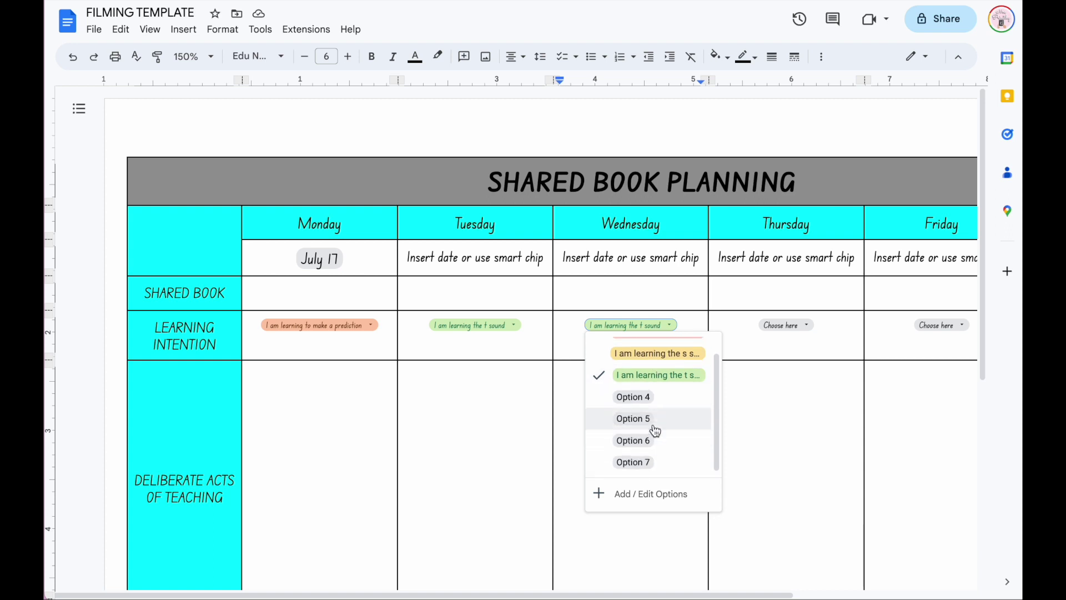
{"action": "scroll", "coordinate": [656, 432], "scroll_direction": "up", "scroll_amount": 1}
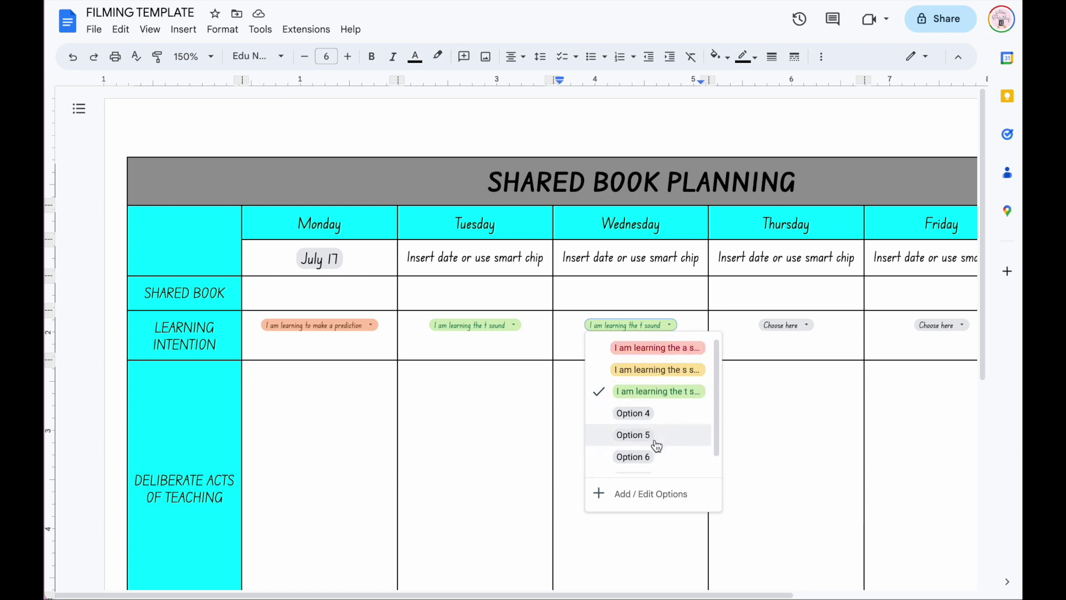
{"action": "left_click", "coordinate": [651, 495]}
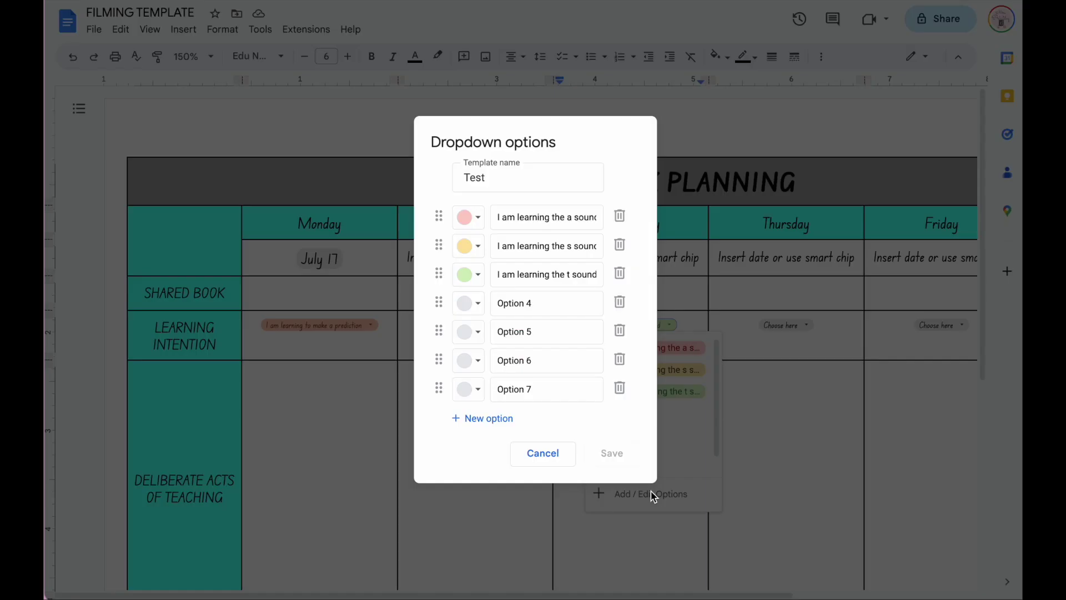
{"action": "left_click", "coordinate": [620, 305]}
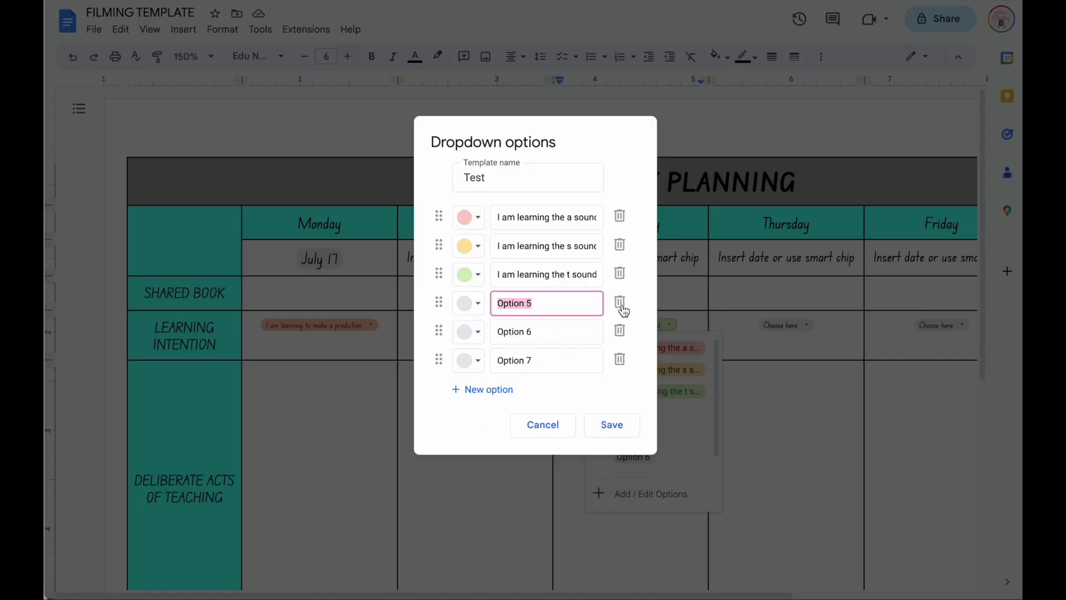
{"action": "left_click", "coordinate": [620, 304]}
{"action": "left_click", "coordinate": [620, 304]}
{"action": "left_click", "coordinate": [620, 304]}
{"action": "left_click", "coordinate": [617, 341]}
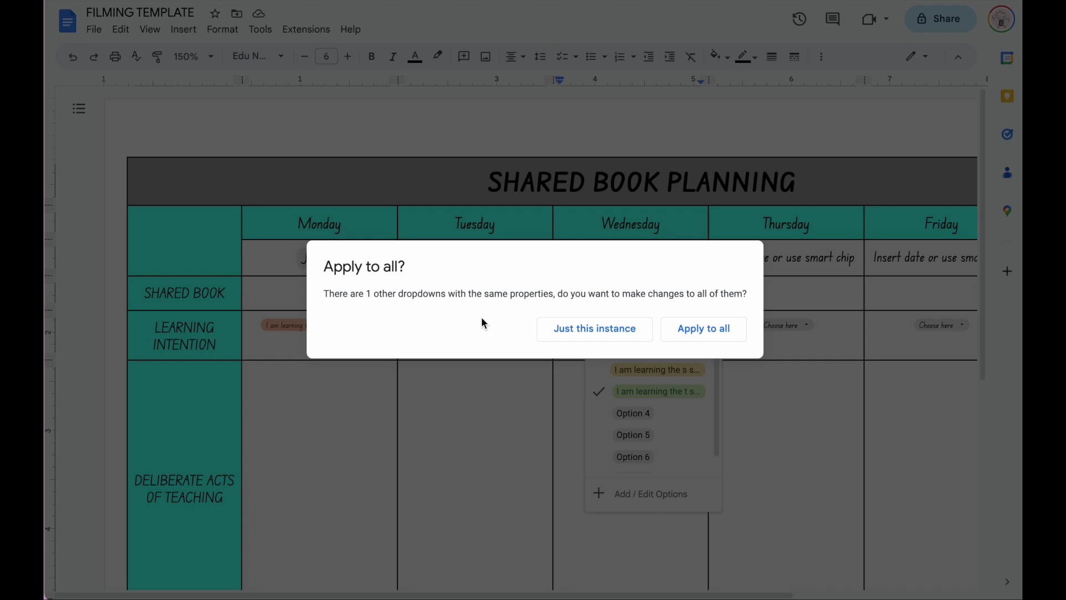
{"action": "left_click", "coordinate": [703, 331]}
Set both Tuesday's and Wednesday's chips to 'I am learning the a sound'
{"action": "left_click", "coordinate": [805, 325]}
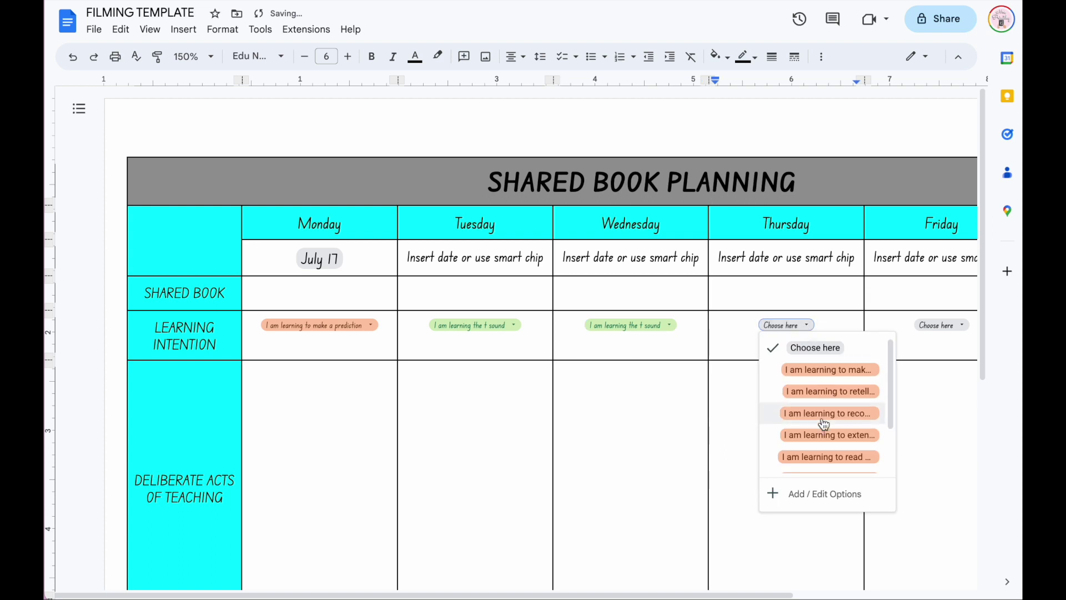
{"action": "left_click", "coordinate": [723, 403]}
{"action": "left_click", "coordinate": [510, 326]}
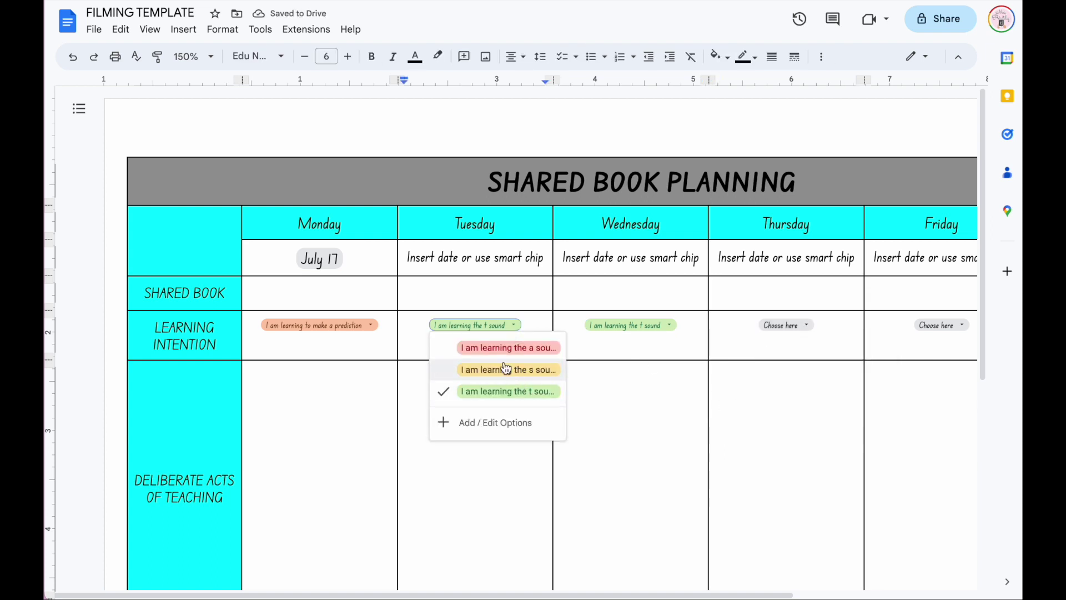
{"action": "left_click", "coordinate": [509, 370]}
{"action": "left_click", "coordinate": [495, 327]}
{"action": "left_click", "coordinate": [499, 348]}
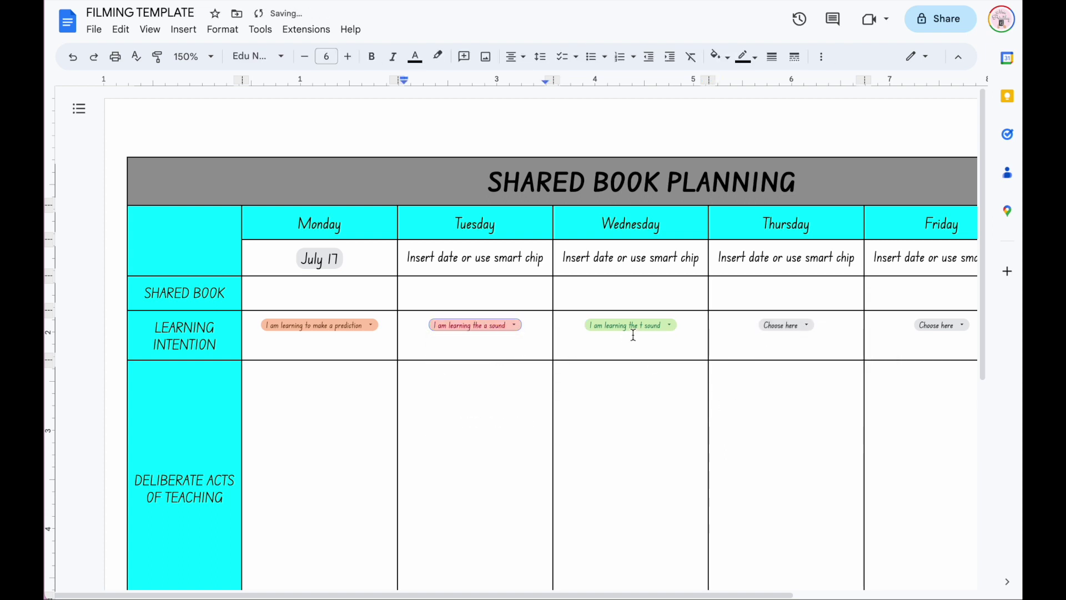
{"action": "left_click", "coordinate": [634, 326]}
{"action": "left_click", "coordinate": [642, 370]}
{"action": "left_click", "coordinate": [637, 324]}
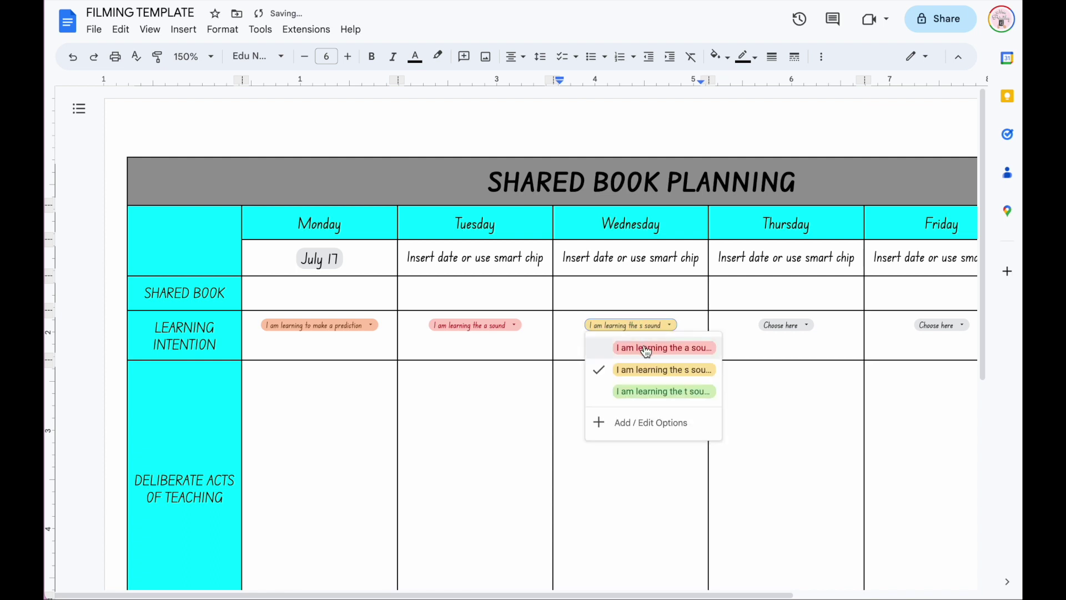
{"action": "left_click", "coordinate": [646, 349]}
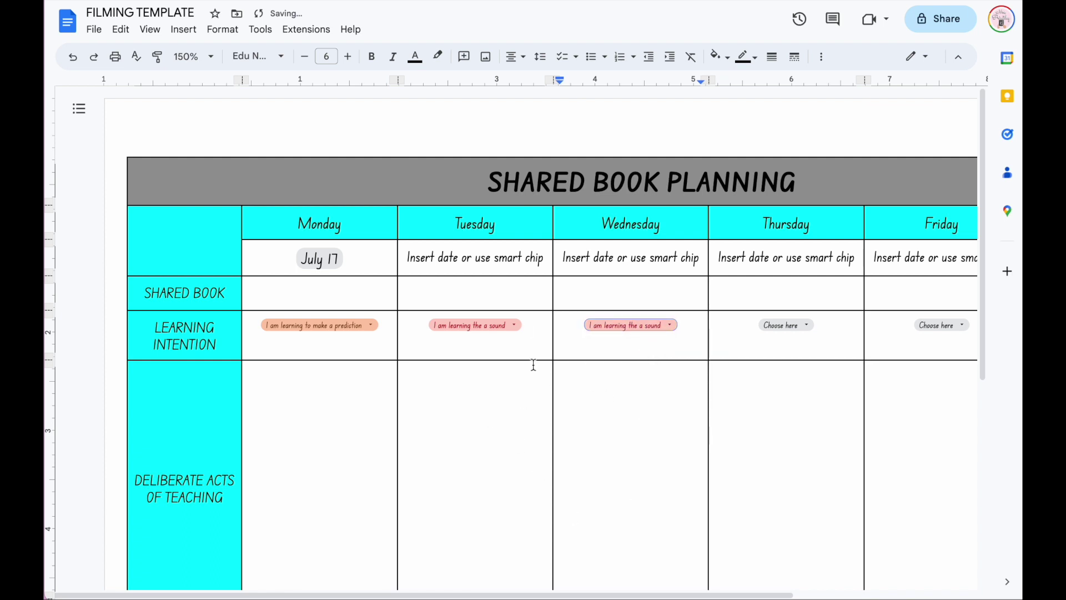
Give Tuesday's chip size 9 Alfa Slab One text and set it to the yellow s sound option
{"action": "left_click", "coordinate": [500, 325]}
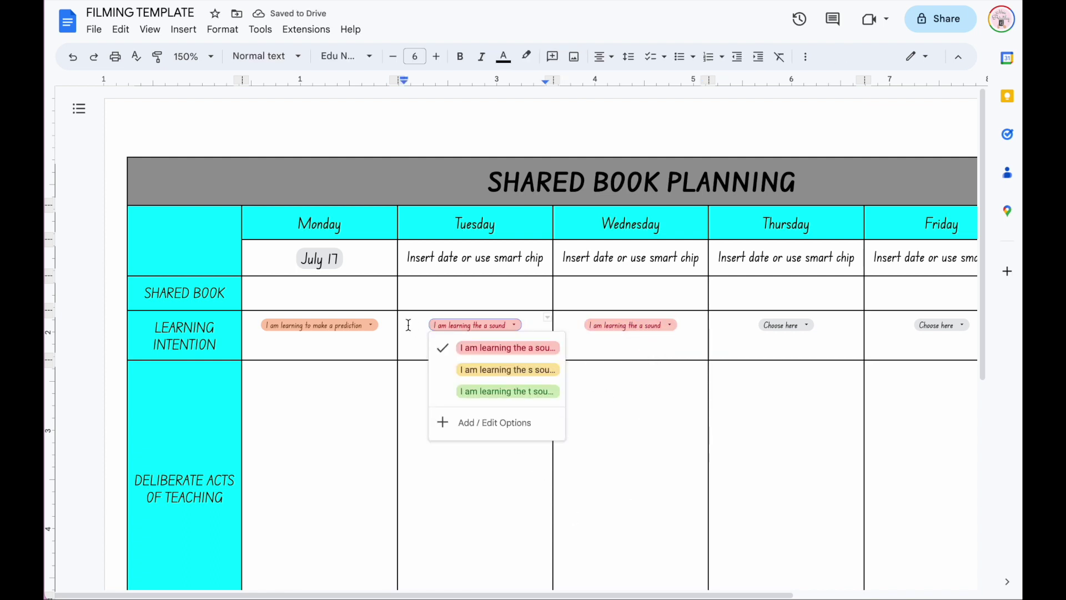
{"action": "left_click_drag", "start_coordinate": [409, 324], "coordinate": [533, 328]}
{"action": "left_click", "coordinate": [438, 56]}
{"action": "left_click", "coordinate": [438, 57]}
{"action": "left_click", "coordinate": [438, 56]}
{"action": "left_click", "coordinate": [438, 56]}
{"action": "left_click", "coordinate": [438, 57]}
{"action": "left_click", "coordinate": [439, 57]}
{"action": "left_click", "coordinate": [393, 56]}
{"action": "left_click", "coordinate": [393, 57]}
{"action": "left_click", "coordinate": [393, 57]}
{"action": "left_click", "coordinate": [355, 57]}
{"action": "left_click", "coordinate": [388, 229]}
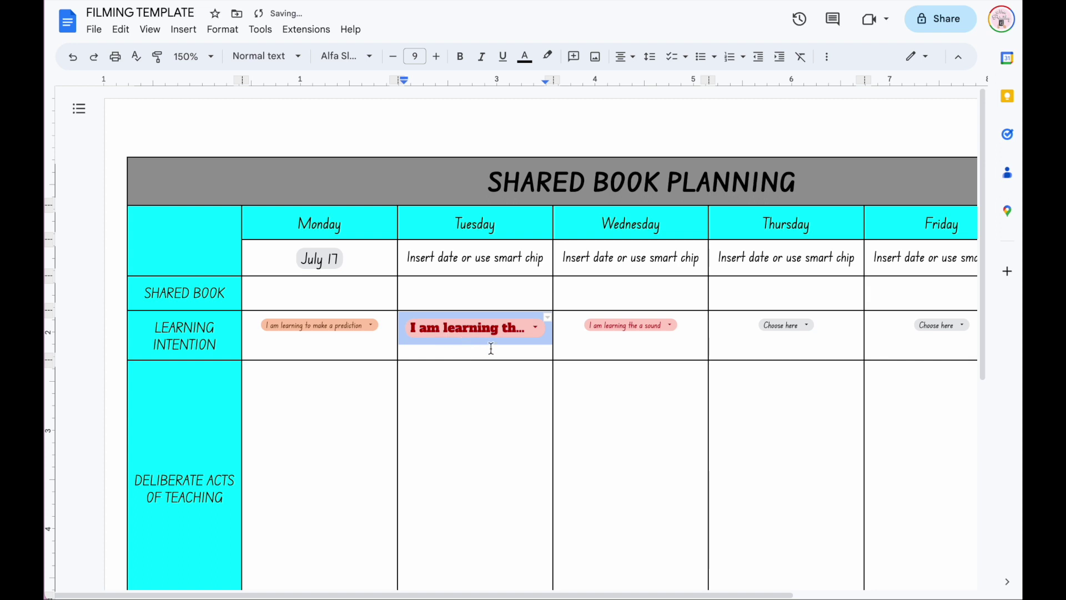
{"action": "left_click", "coordinate": [545, 325]}
{"action": "left_click", "coordinate": [522, 369]}
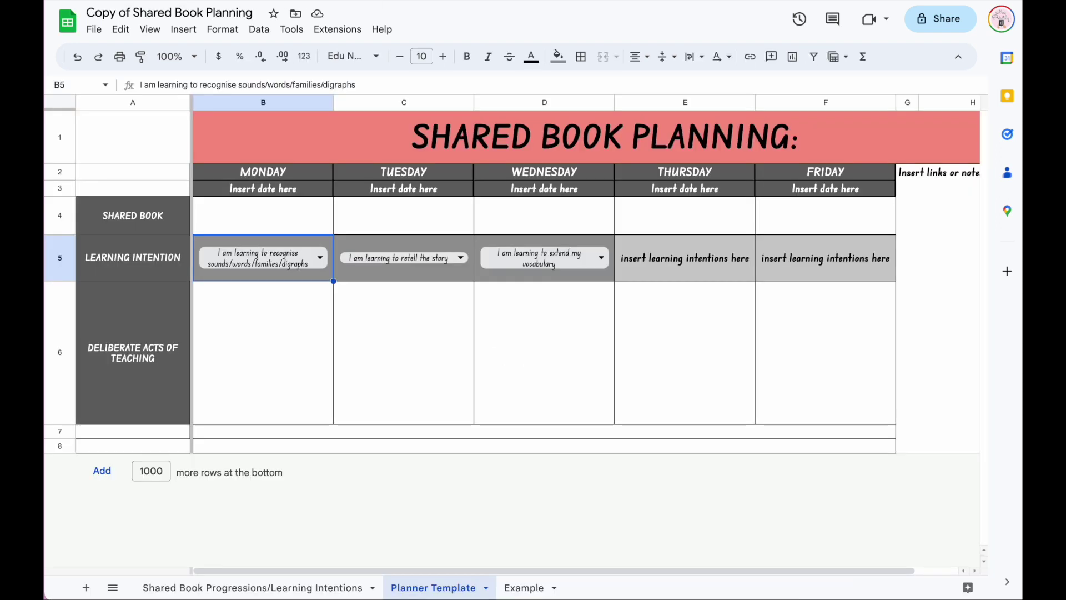
Inspect the data validation rule behind cell D5's dropdown in the Sheets planner
{"action": "double_click", "coordinate": [559, 270]}
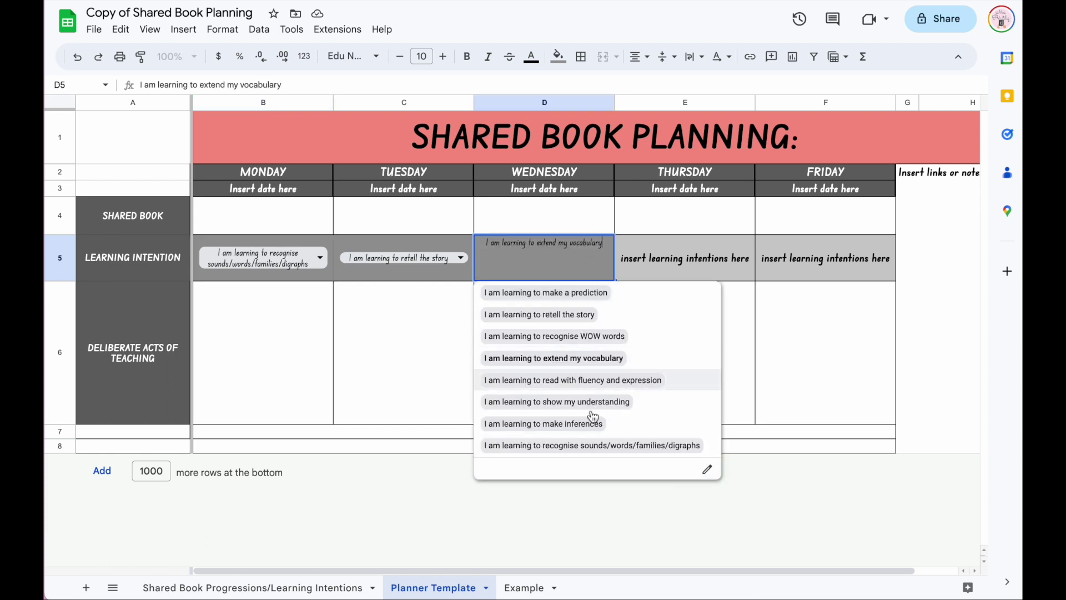
{"action": "left_click", "coordinate": [706, 470]}
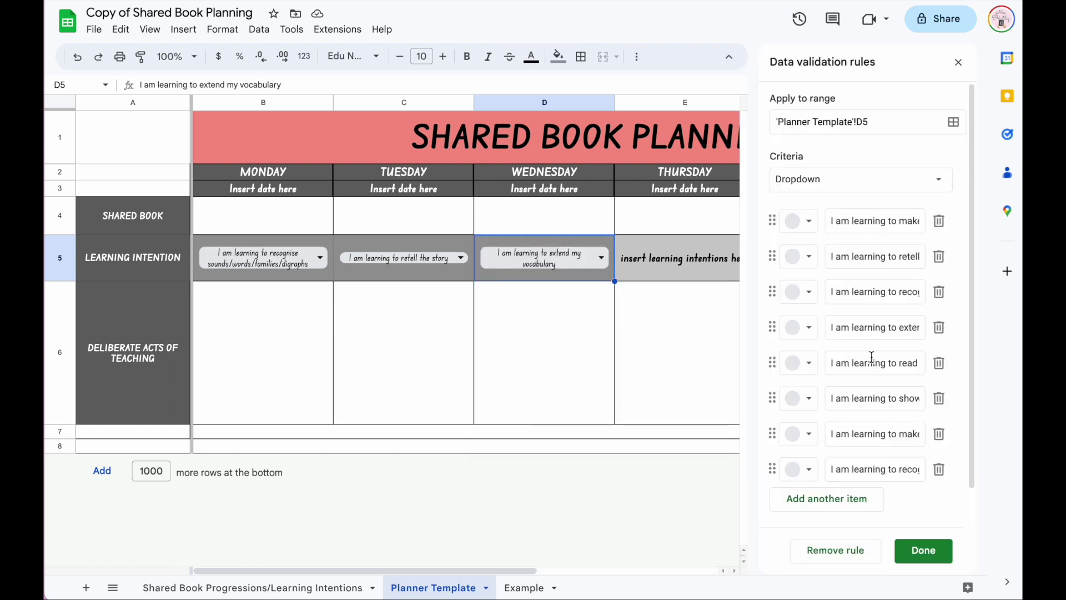
{"action": "scroll", "coordinate": [872, 357], "scroll_direction": "down", "scroll_amount": 1}
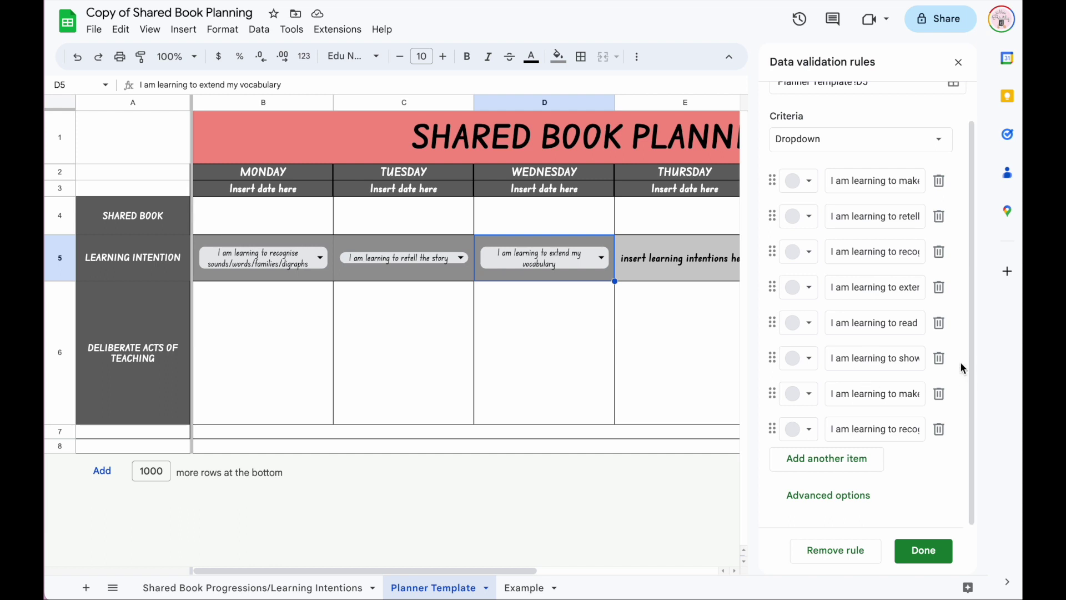
{"action": "scroll", "coordinate": [843, 351], "scroll_direction": "up", "scroll_amount": 1}
{"action": "left_click", "coordinate": [715, 420]}
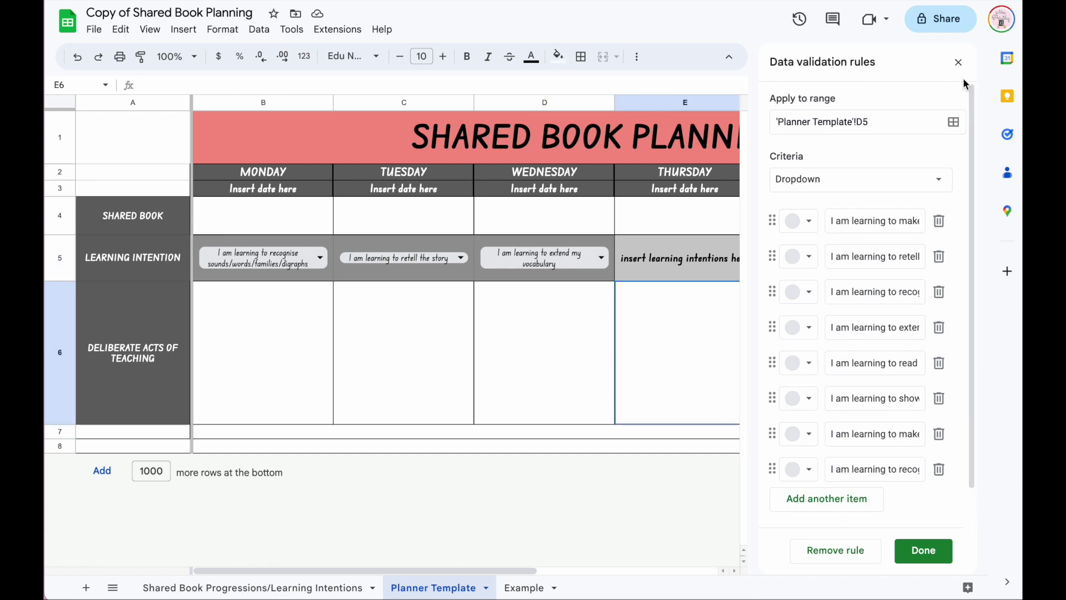
{"action": "left_click", "coordinate": [959, 62]}
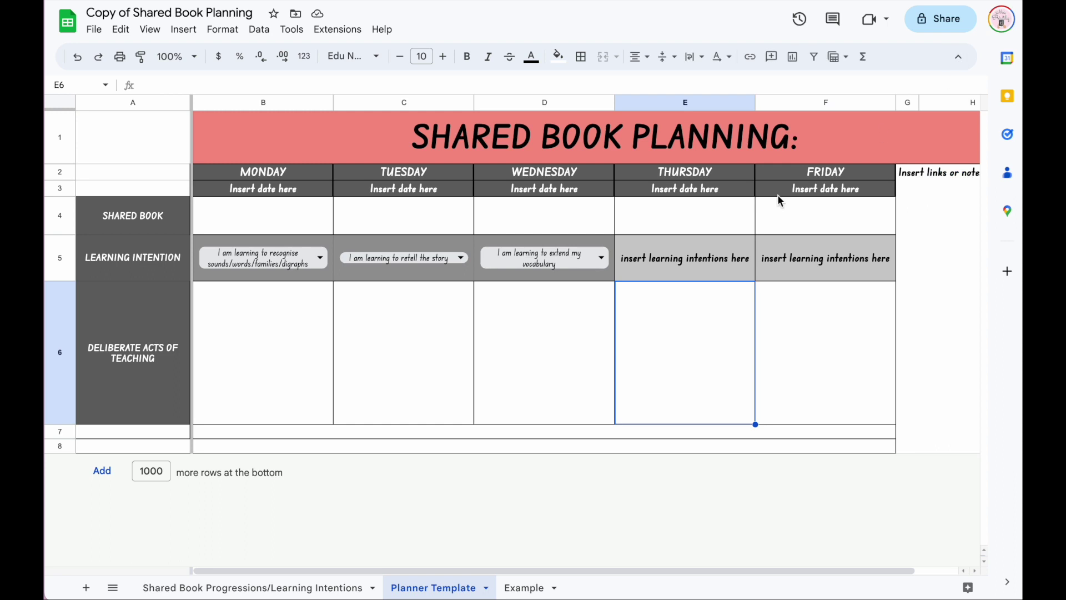
Add a new Option 1 / Option 2 dropdown to Thursday's learning-intention cell E5
{"action": "left_click", "coordinate": [661, 274]}
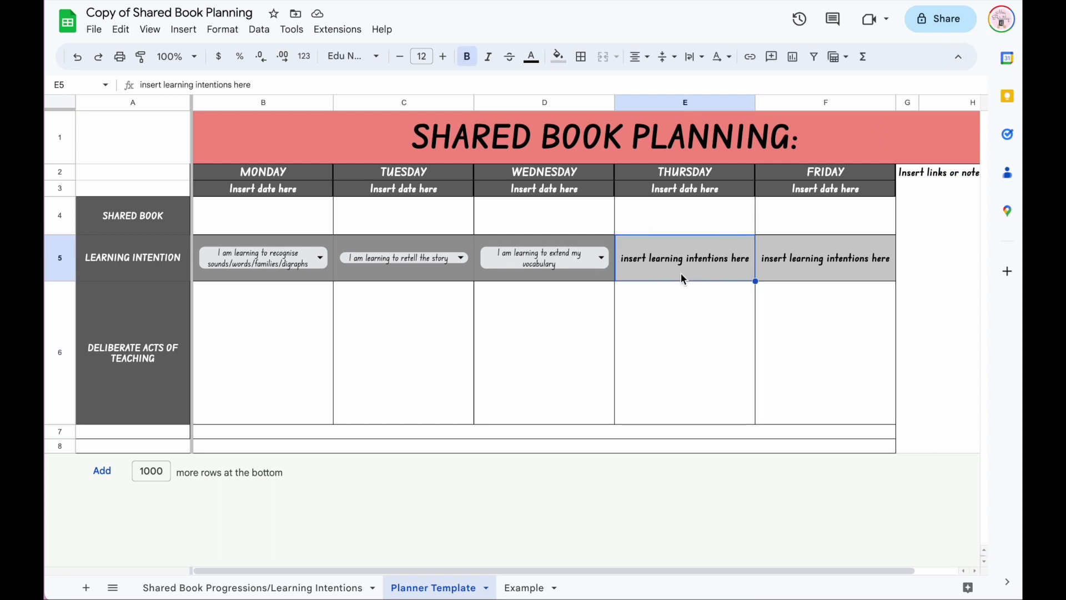
{"action": "left_click", "coordinate": [187, 31]}
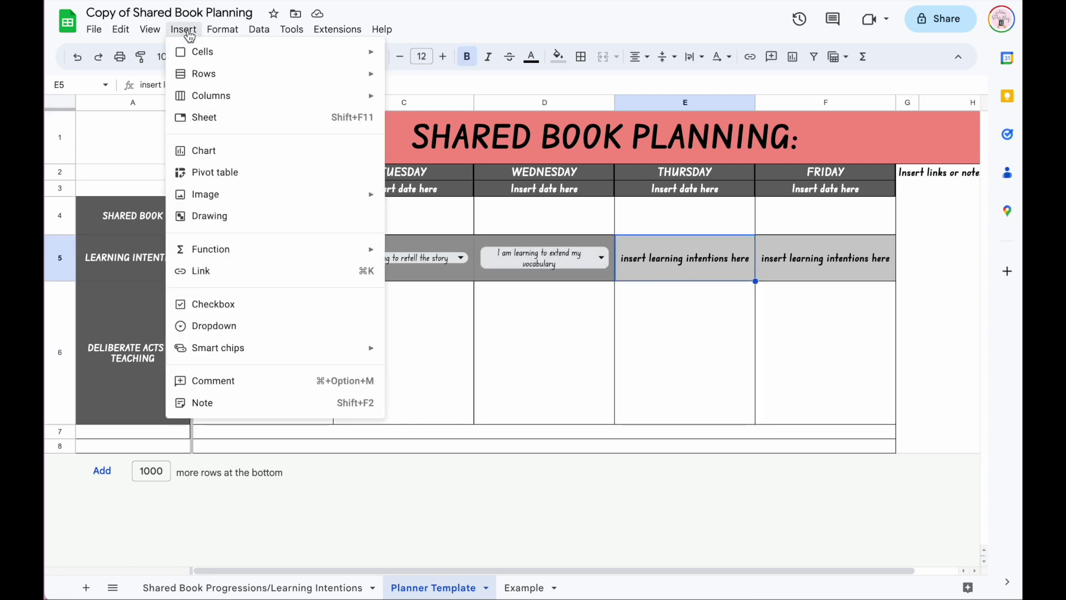
{"action": "left_click", "coordinate": [211, 326]}
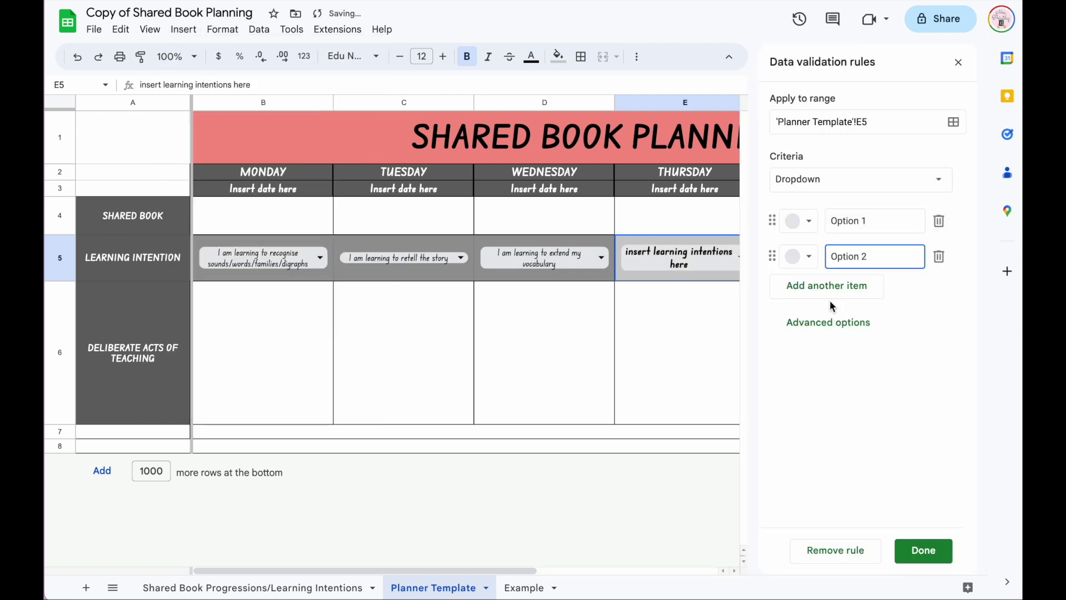
{"action": "left_click", "coordinate": [810, 189]}
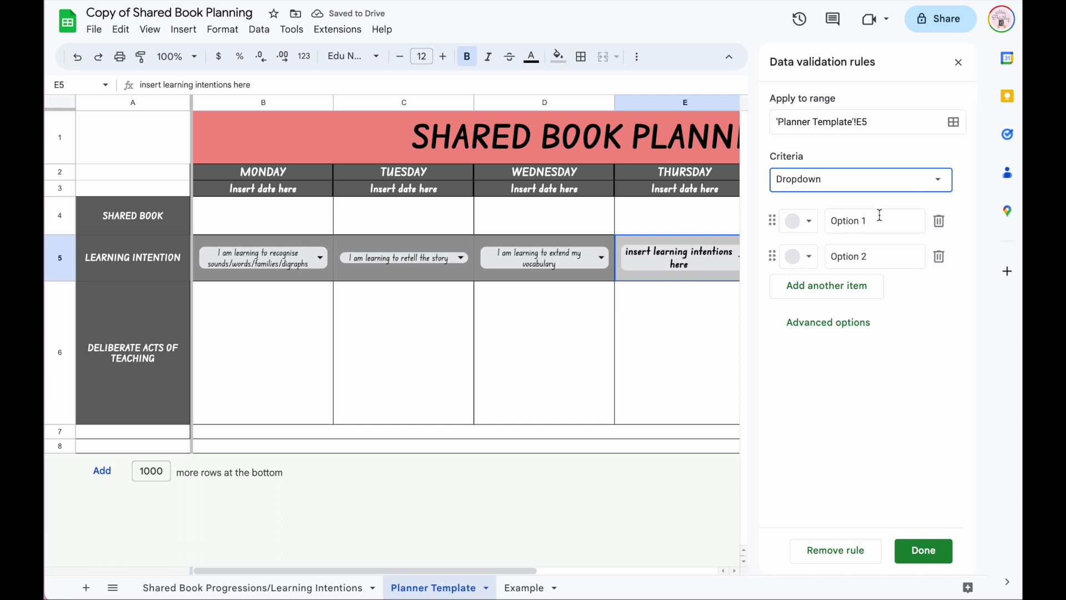
{"action": "left_click", "coordinate": [915, 553]}
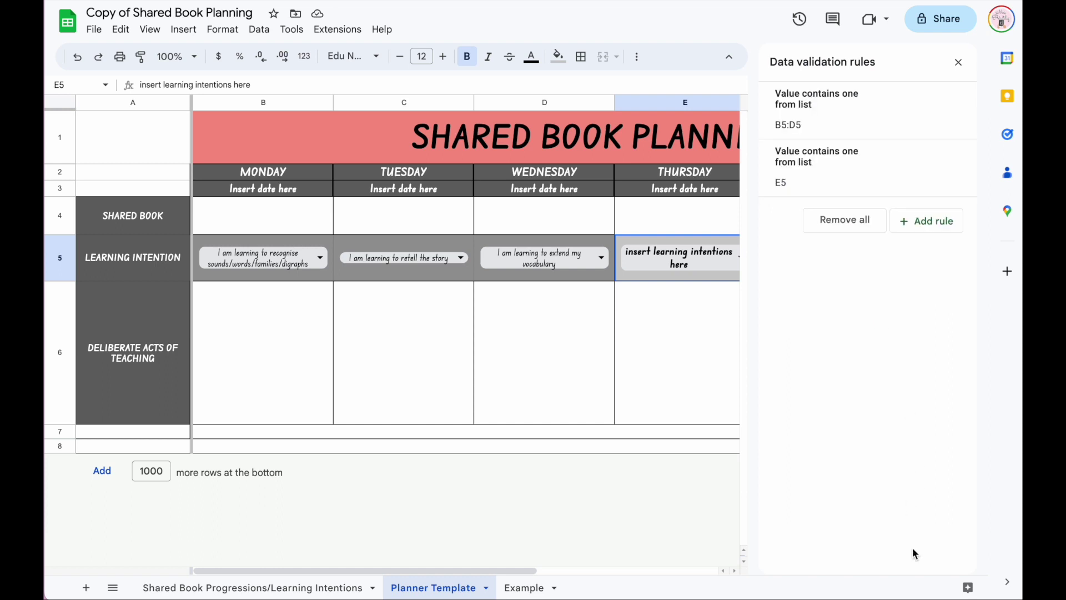
{"action": "mouse_move", "coordinate": [912, 140]}
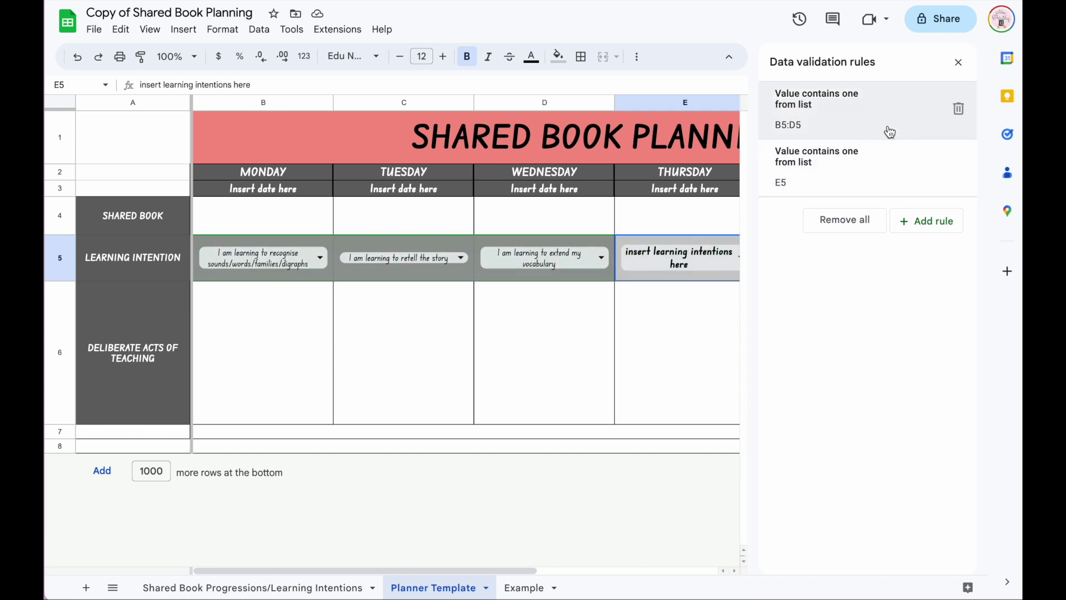
{"action": "left_click", "coordinate": [959, 62]}
Try Option 2 in E5's dropdown, then set it back to Option 1
{"action": "left_click", "coordinate": [743, 258]}
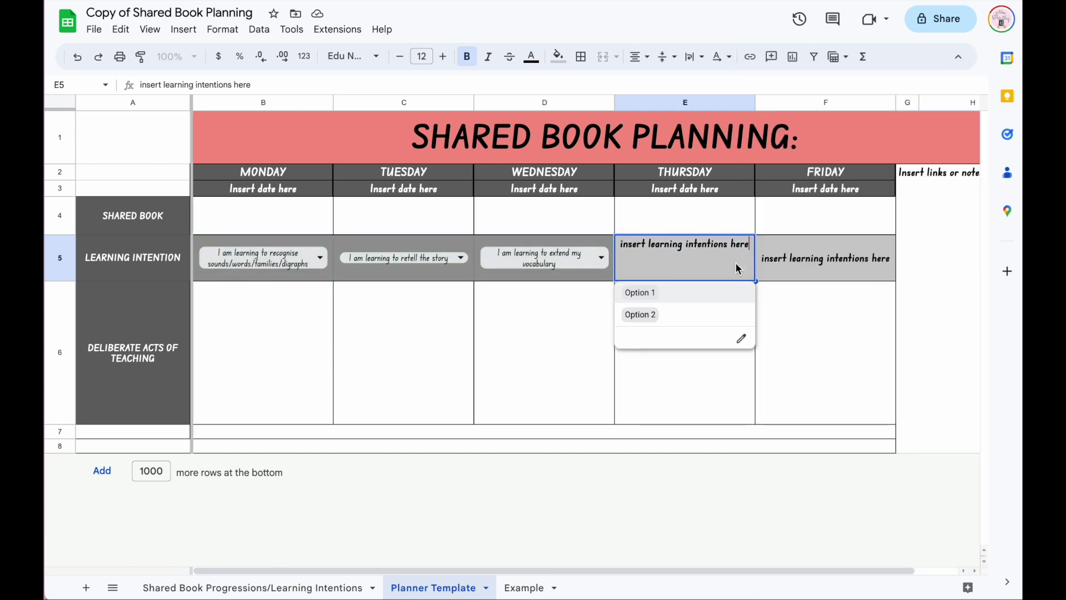
{"action": "left_click", "coordinate": [655, 316]}
{"action": "left_click", "coordinate": [714, 261]}
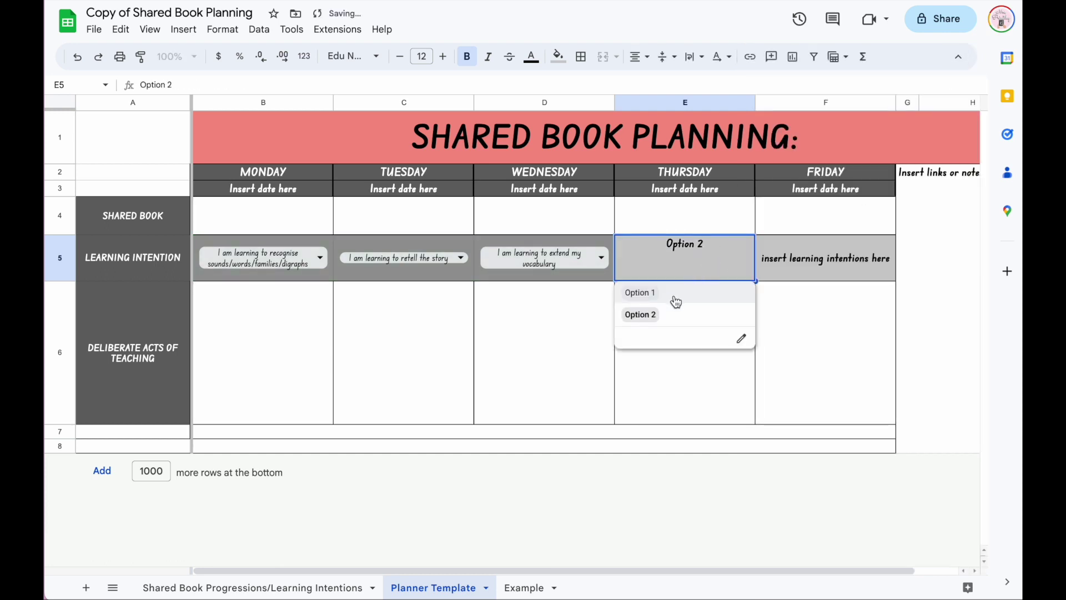
{"action": "left_click", "coordinate": [675, 294]}
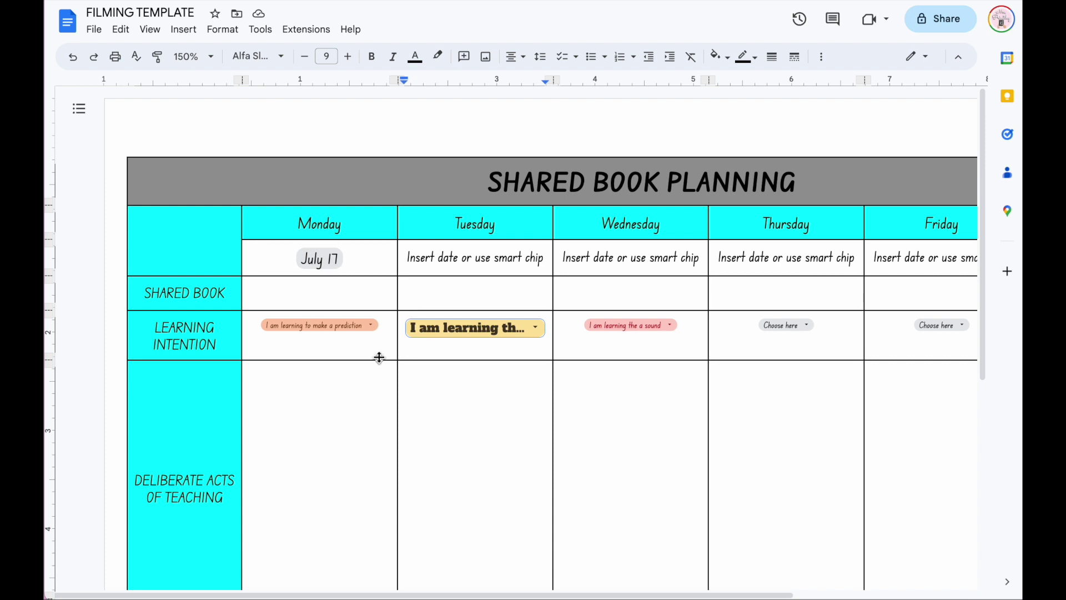
Back in Docs, view the Monday chip's dropdown options editor, then cancel without changes
{"action": "scroll", "coordinate": [379, 357], "scroll_direction": "down", "scroll_amount": 2}
{"action": "scroll", "coordinate": [380, 357], "scroll_direction": "up", "scroll_amount": 1}
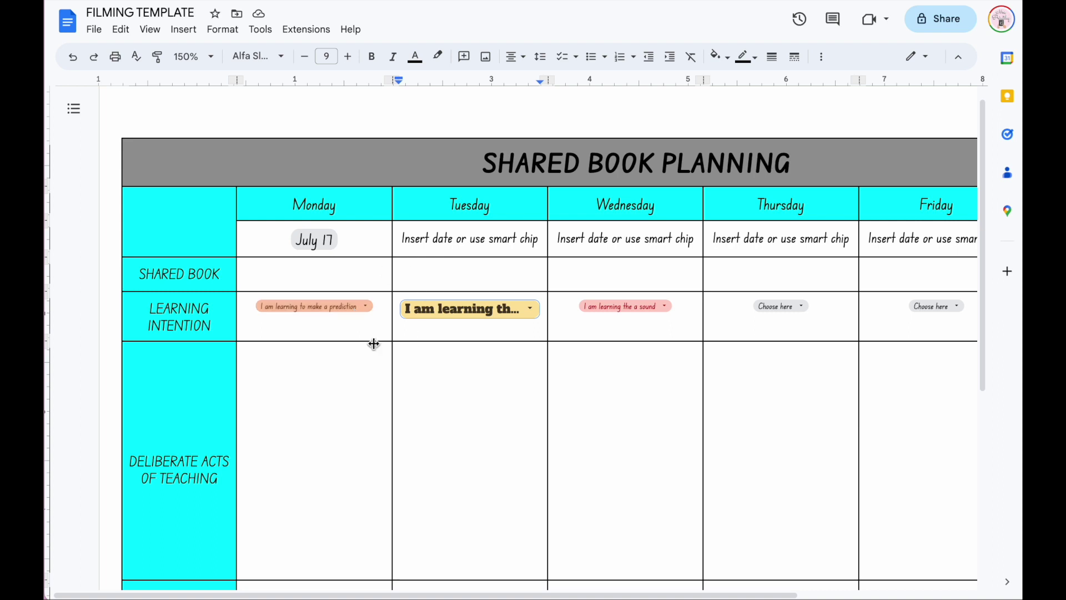
{"action": "left_click", "coordinate": [340, 308]}
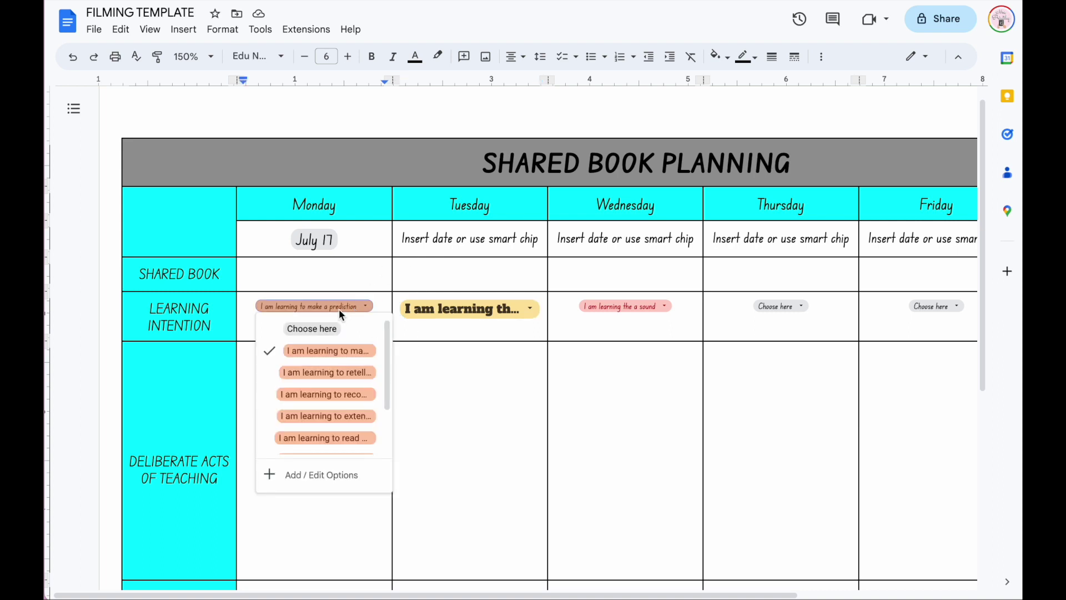
{"action": "left_click", "coordinate": [320, 476]}
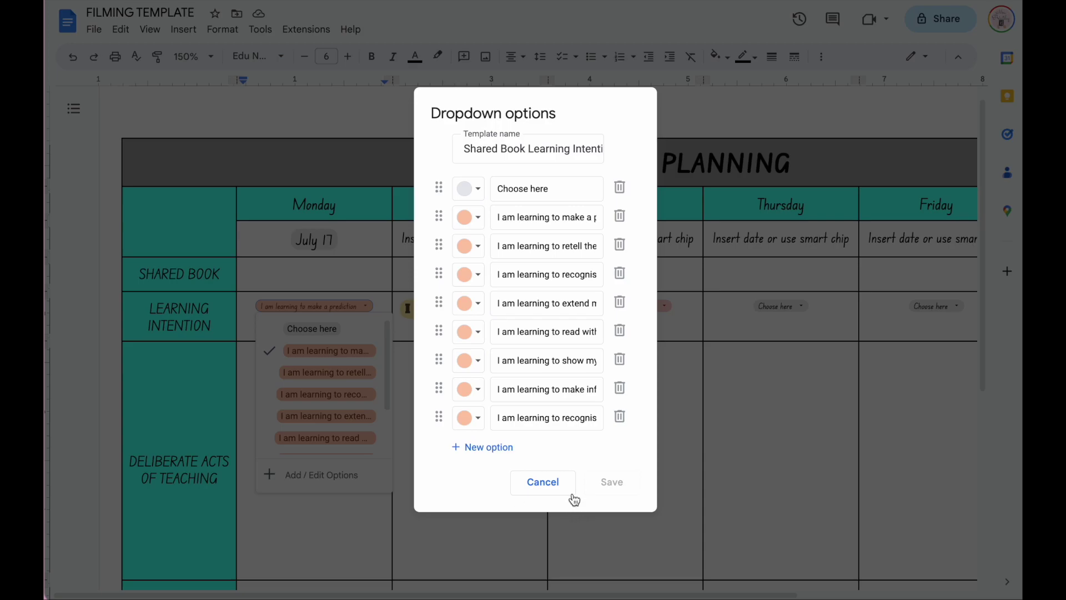
{"action": "left_click", "coordinate": [547, 488]}
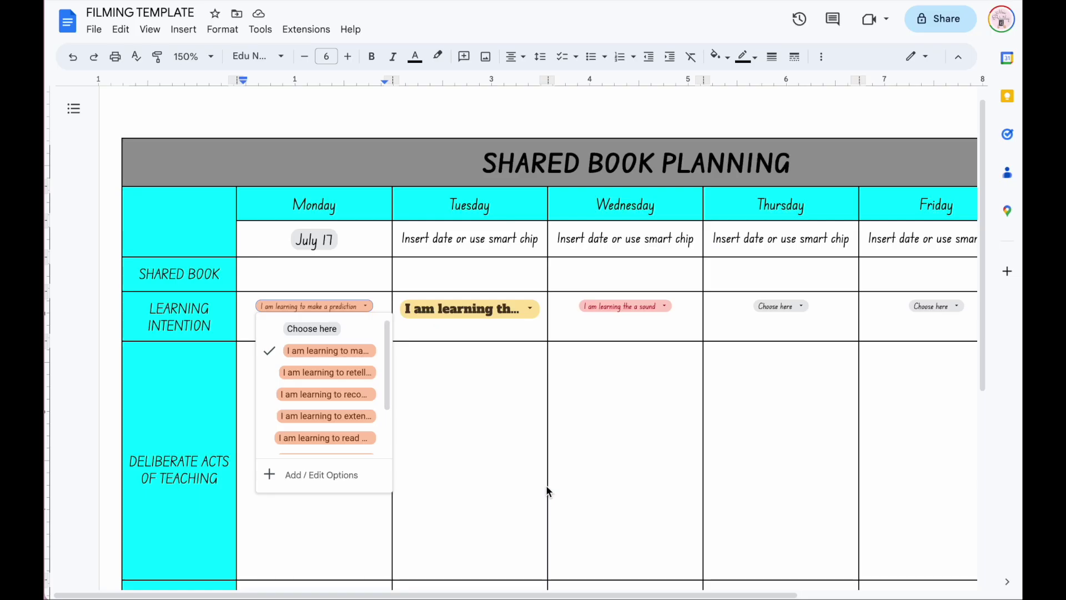